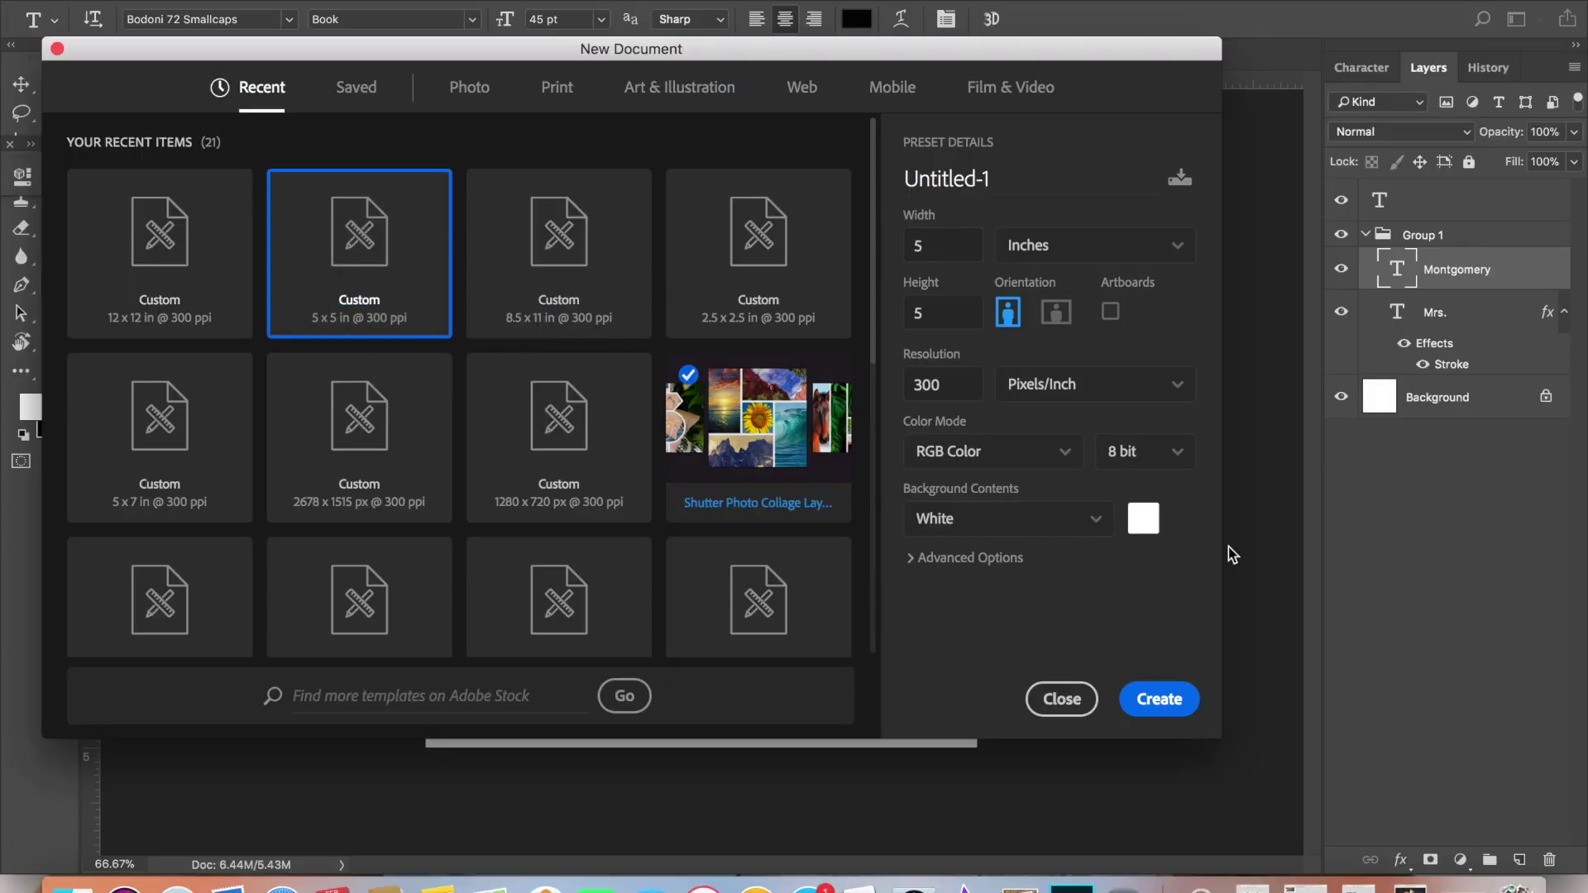
Create a blank 5 × 5 inch, 300 ppi document with a white background.
left_click(1195, 698)
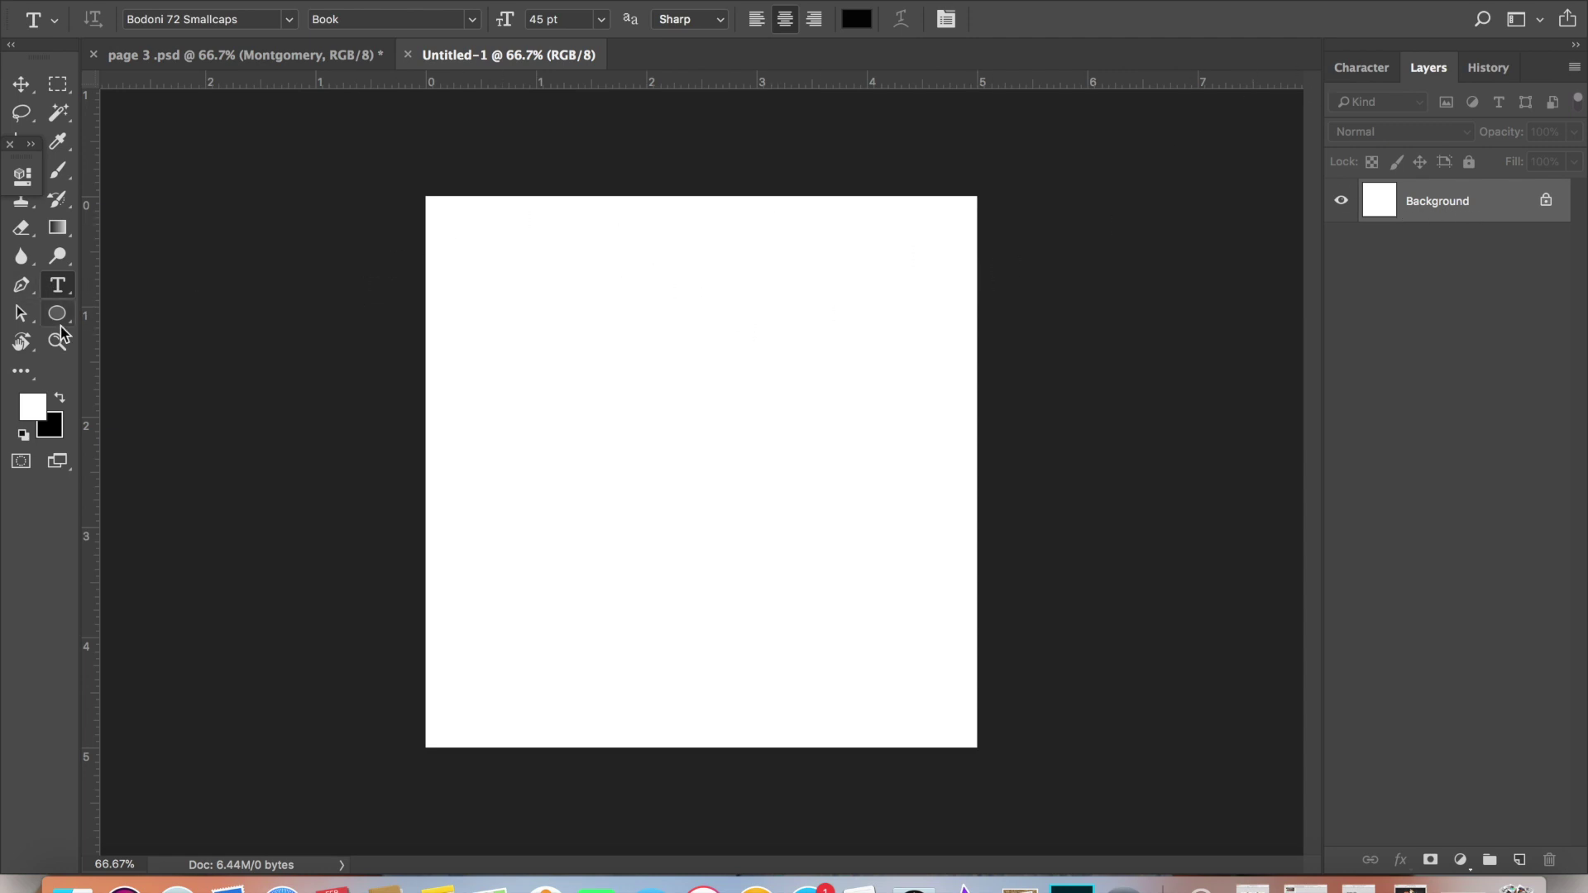
Type 'Mrs.' as a text layer and move it toward the canvas centre.
left_click(543, 335)
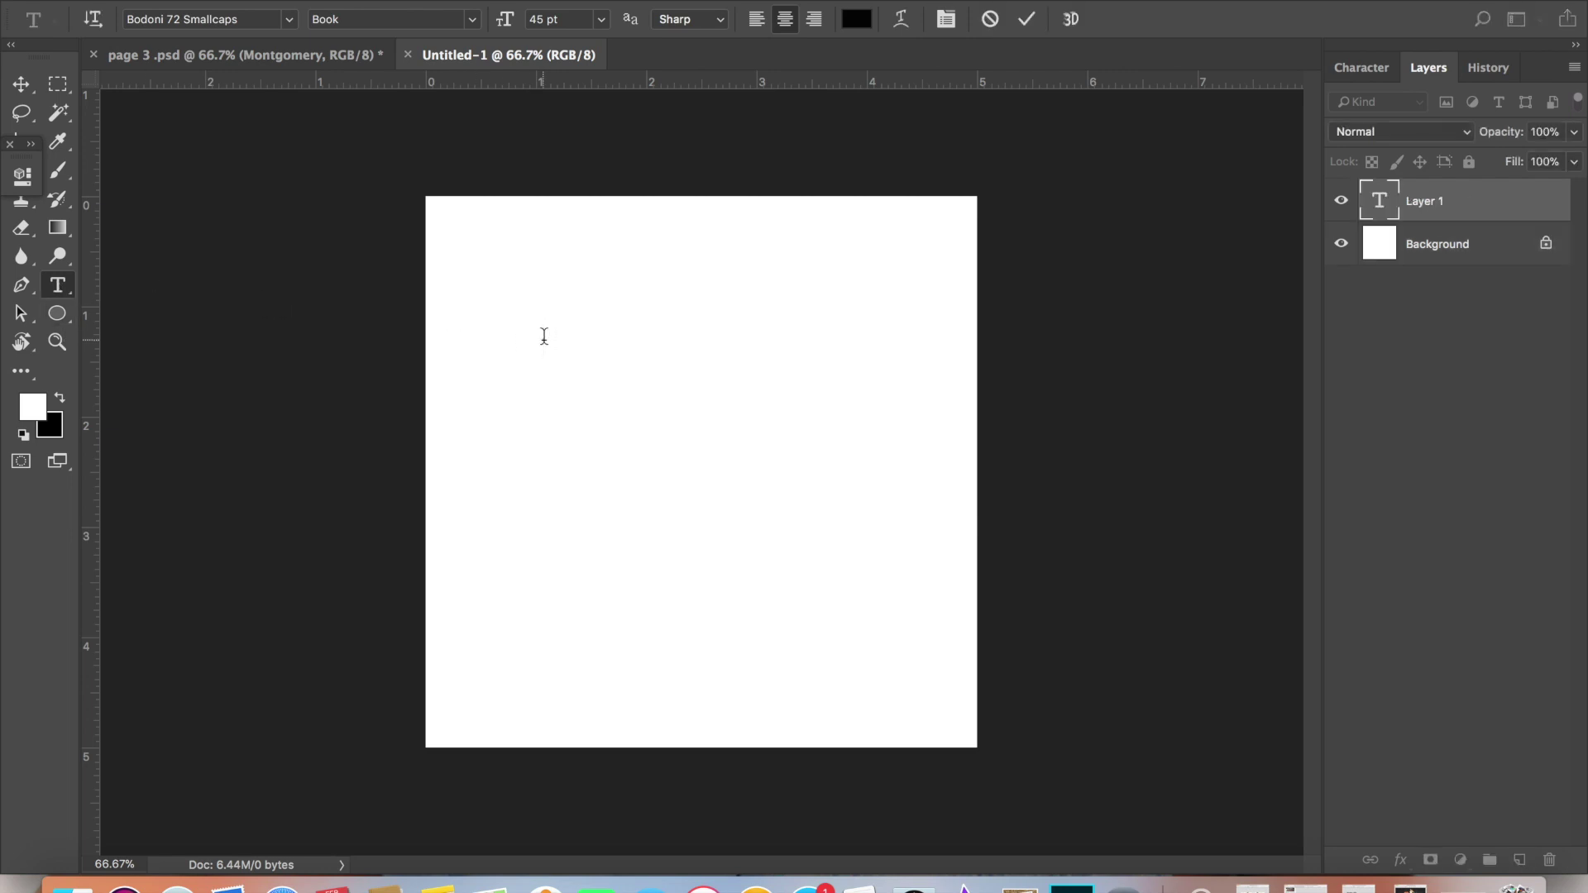
type("M")
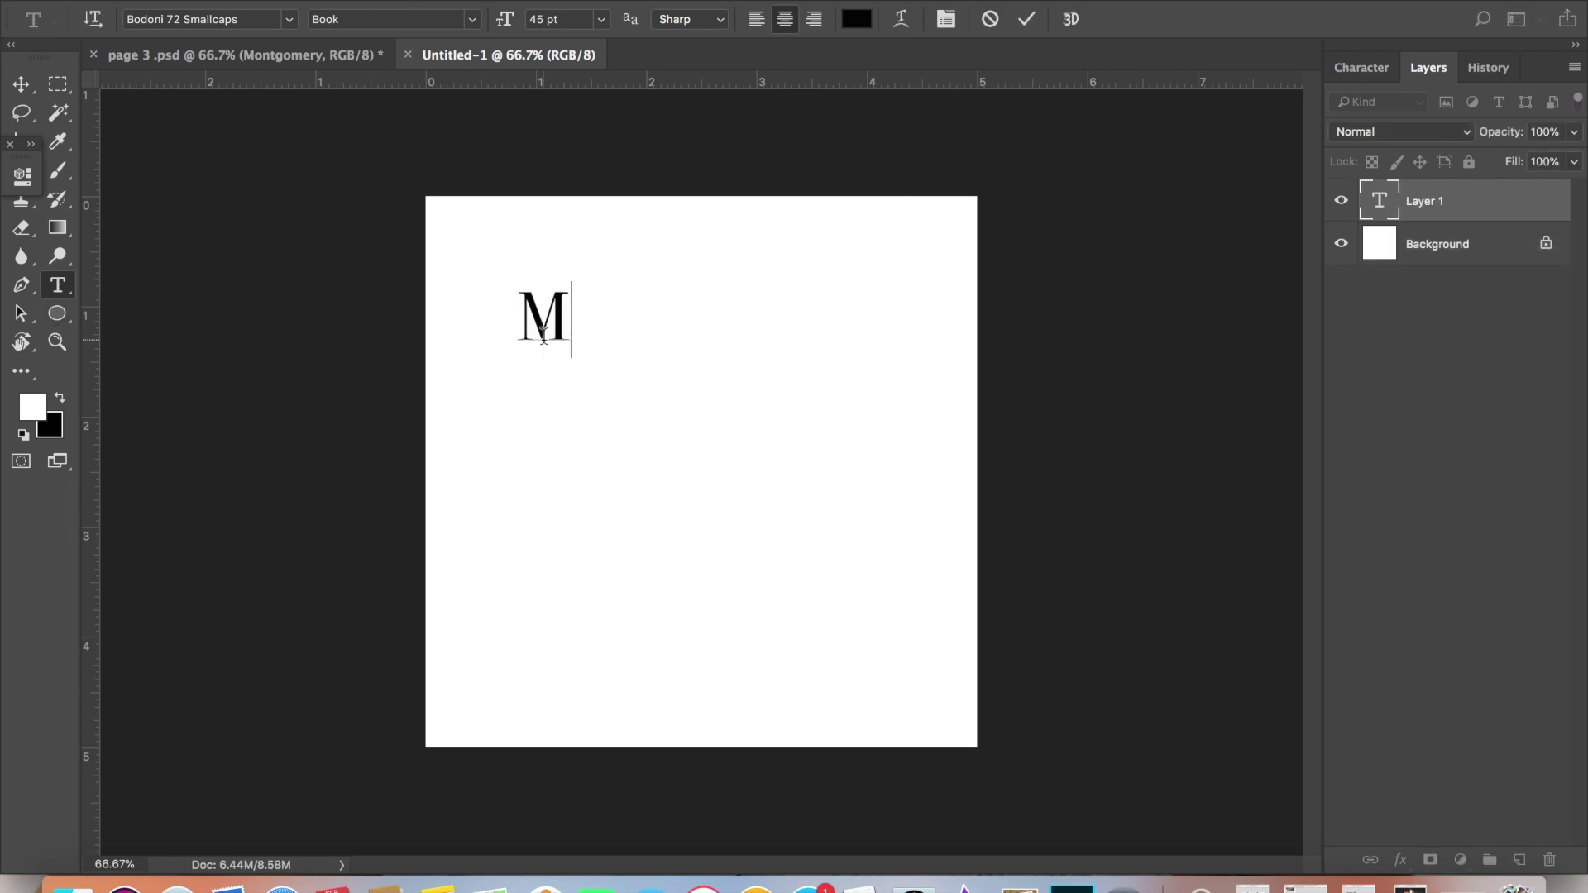
type("rs.")
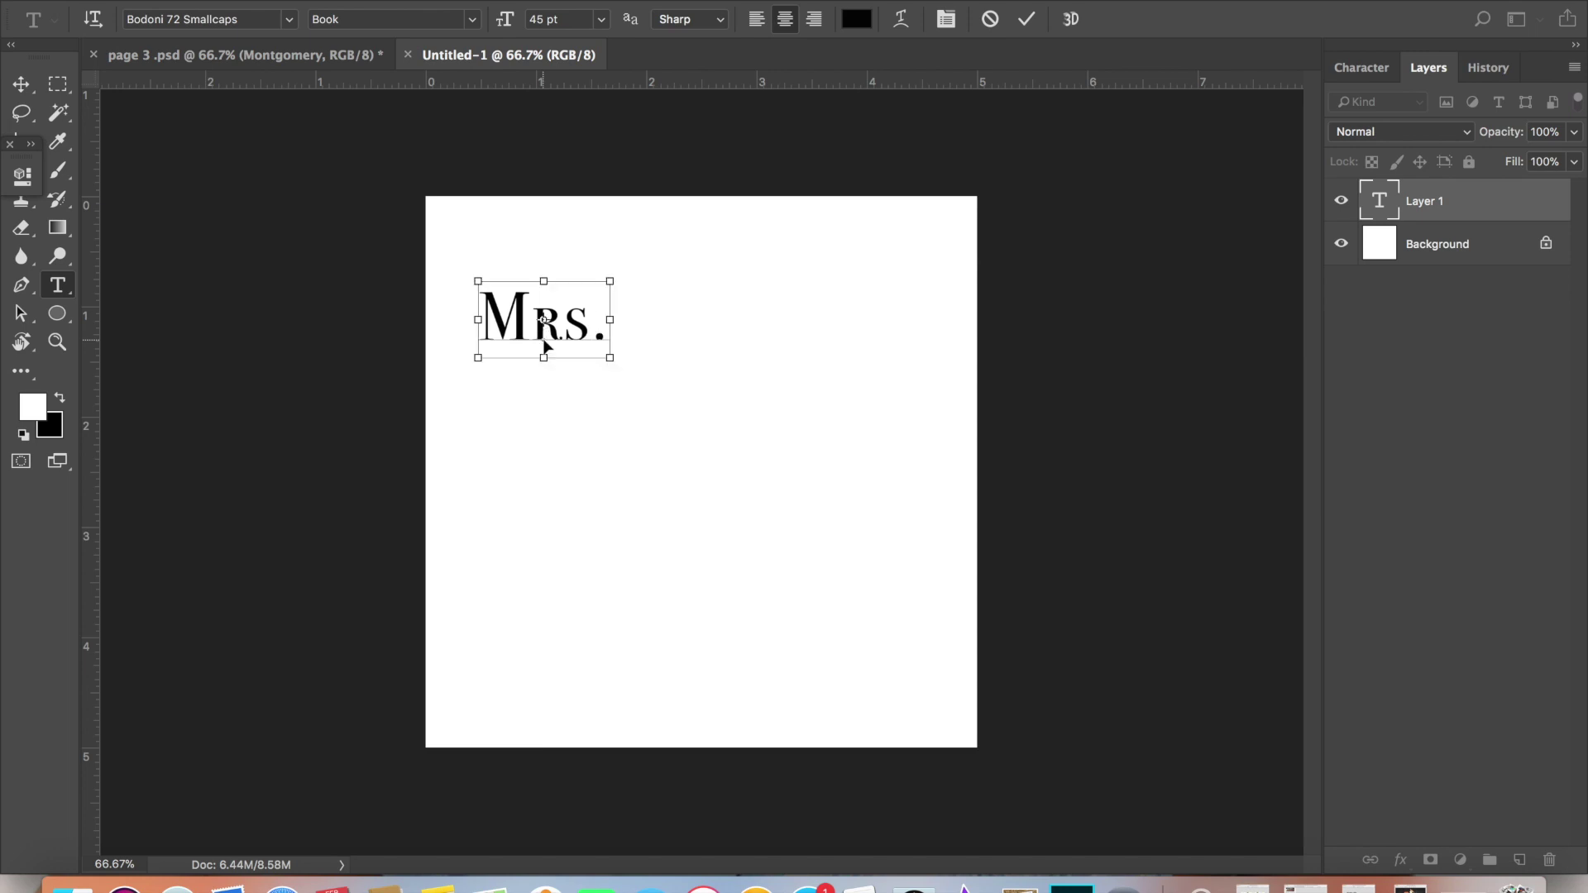
key("super+a")
left_click(21, 83)
left_click_drag(513, 308, 708, 312)
Add 'Hanson' as a second text layer and arrange it beneath 'Mrs.'.
key("t")
left_click(487, 335)
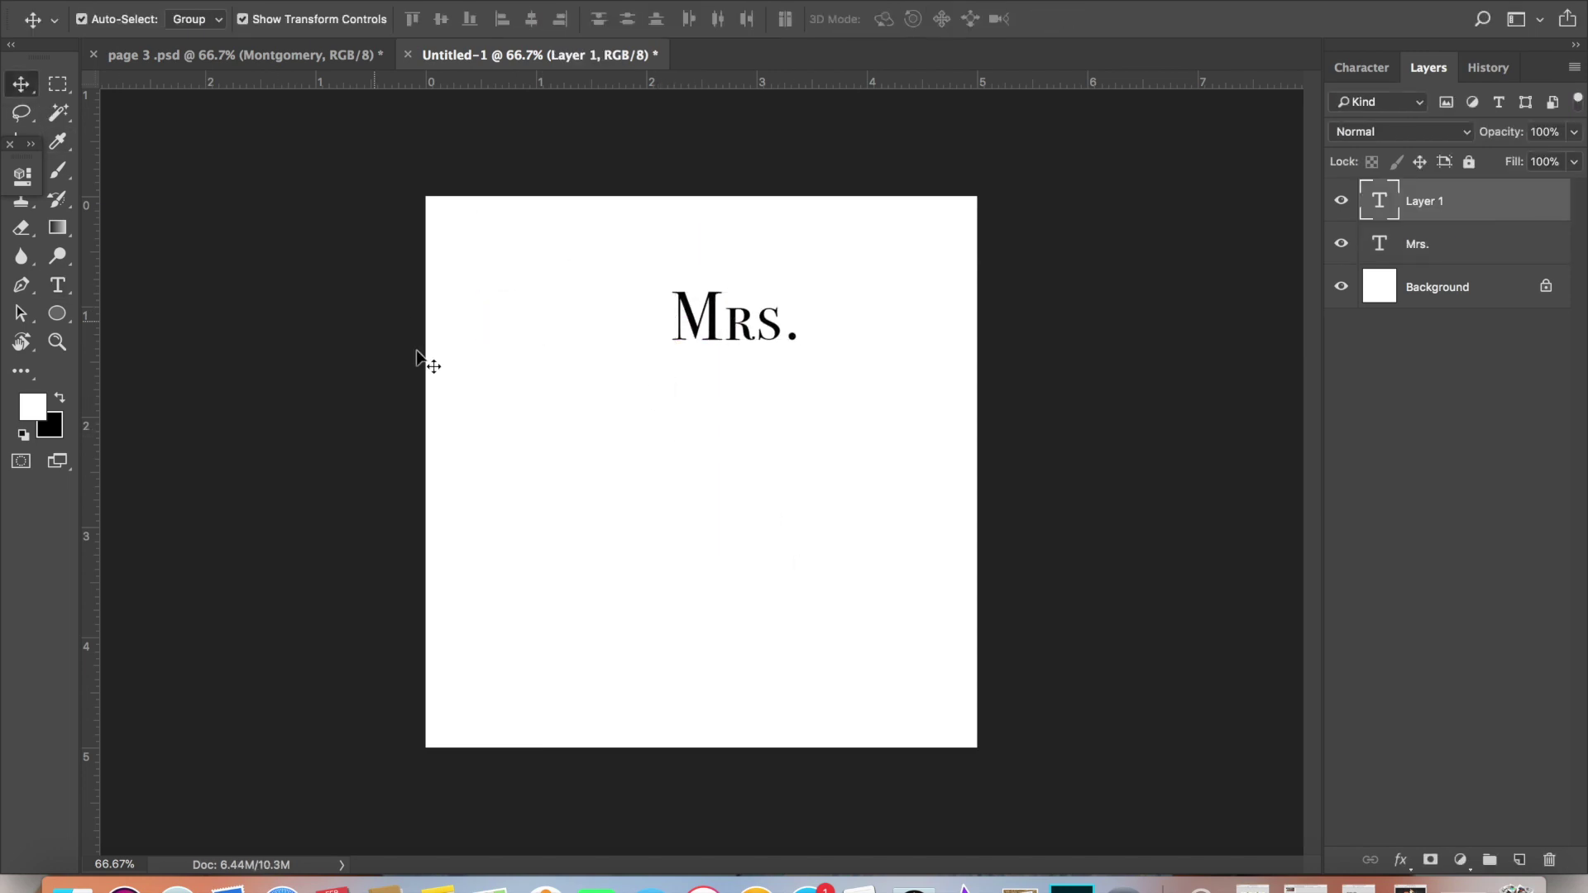
left_click(672, 405)
type("Hanson")
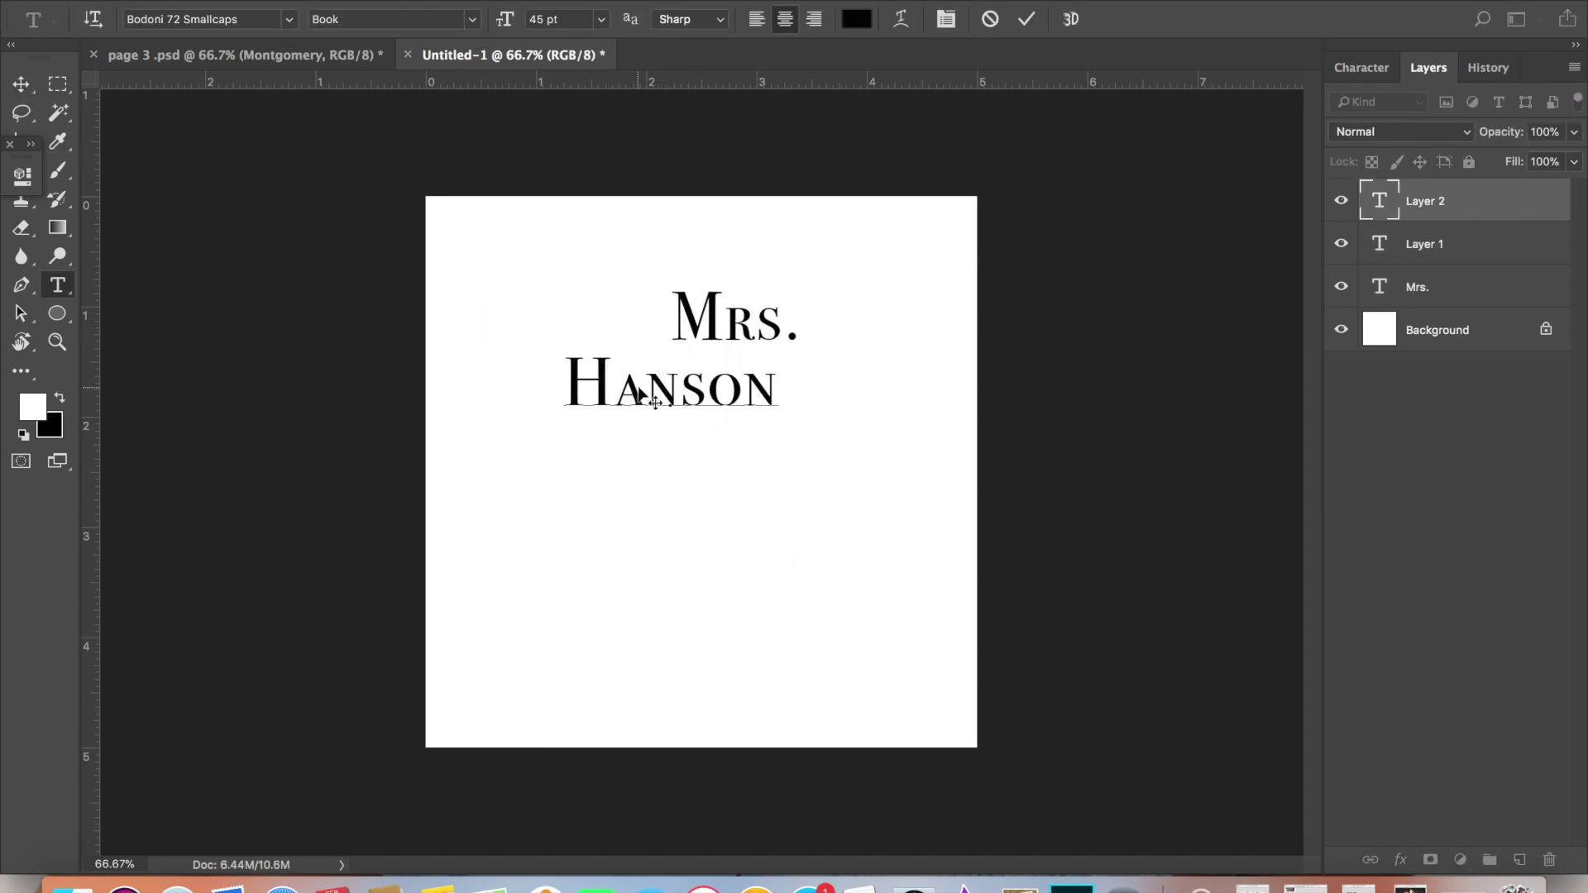
key("super+Return")
key("v")
left_click_drag(693, 384, 797, 464)
left_click_drag(719, 335, 762, 395)
key("ctrl+t")
key("Return")
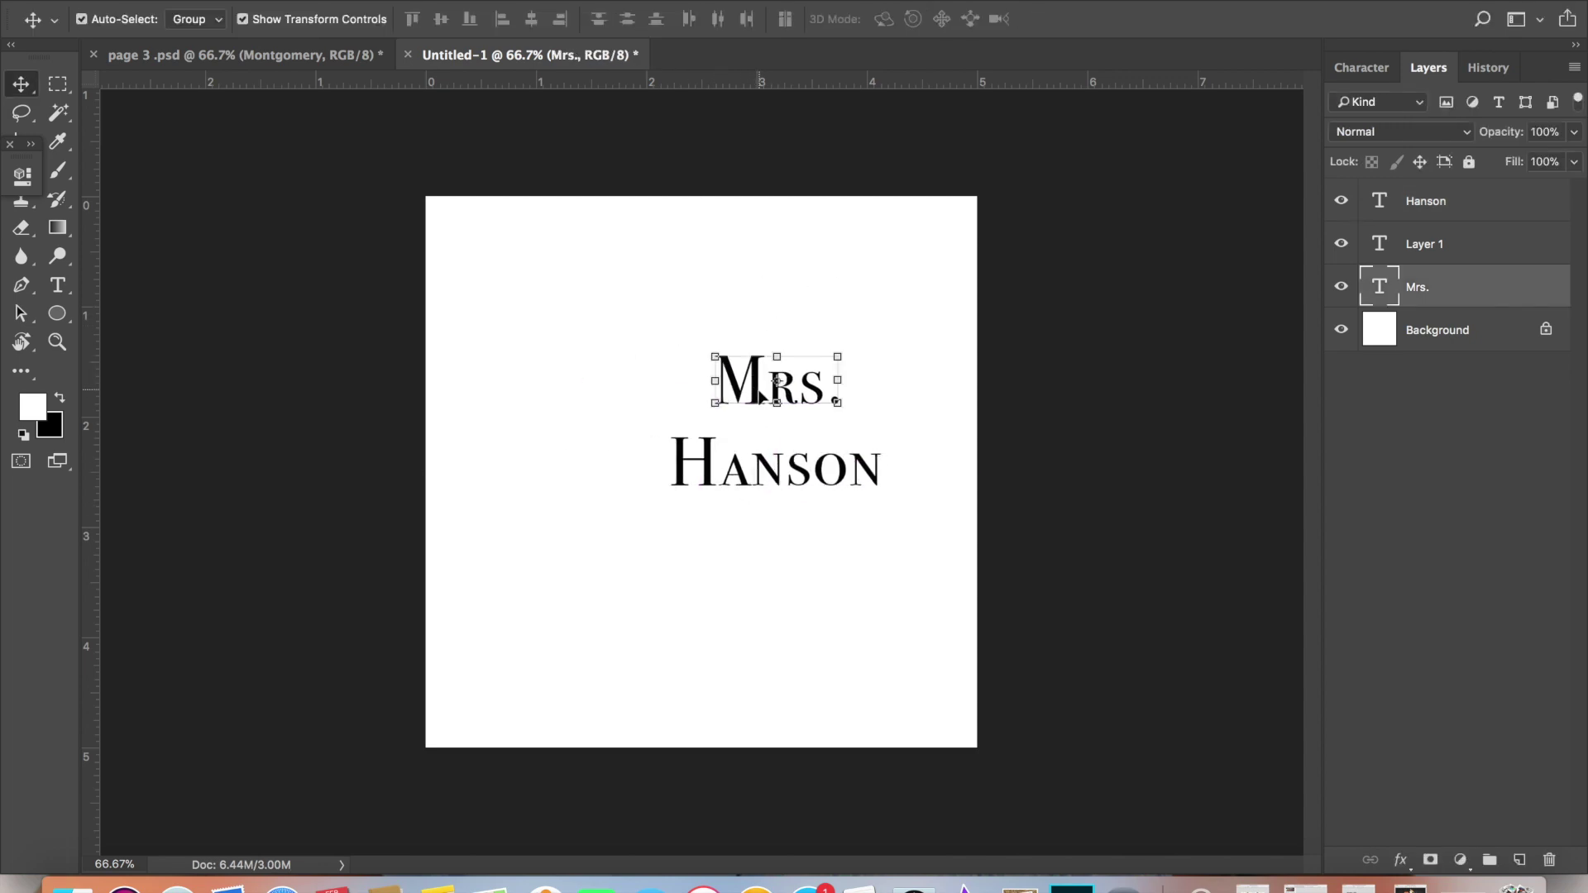
double_click(769, 382)
Set 'Mrs.' in Janda Stylish Script at 120 pt.
left_click(289, 19)
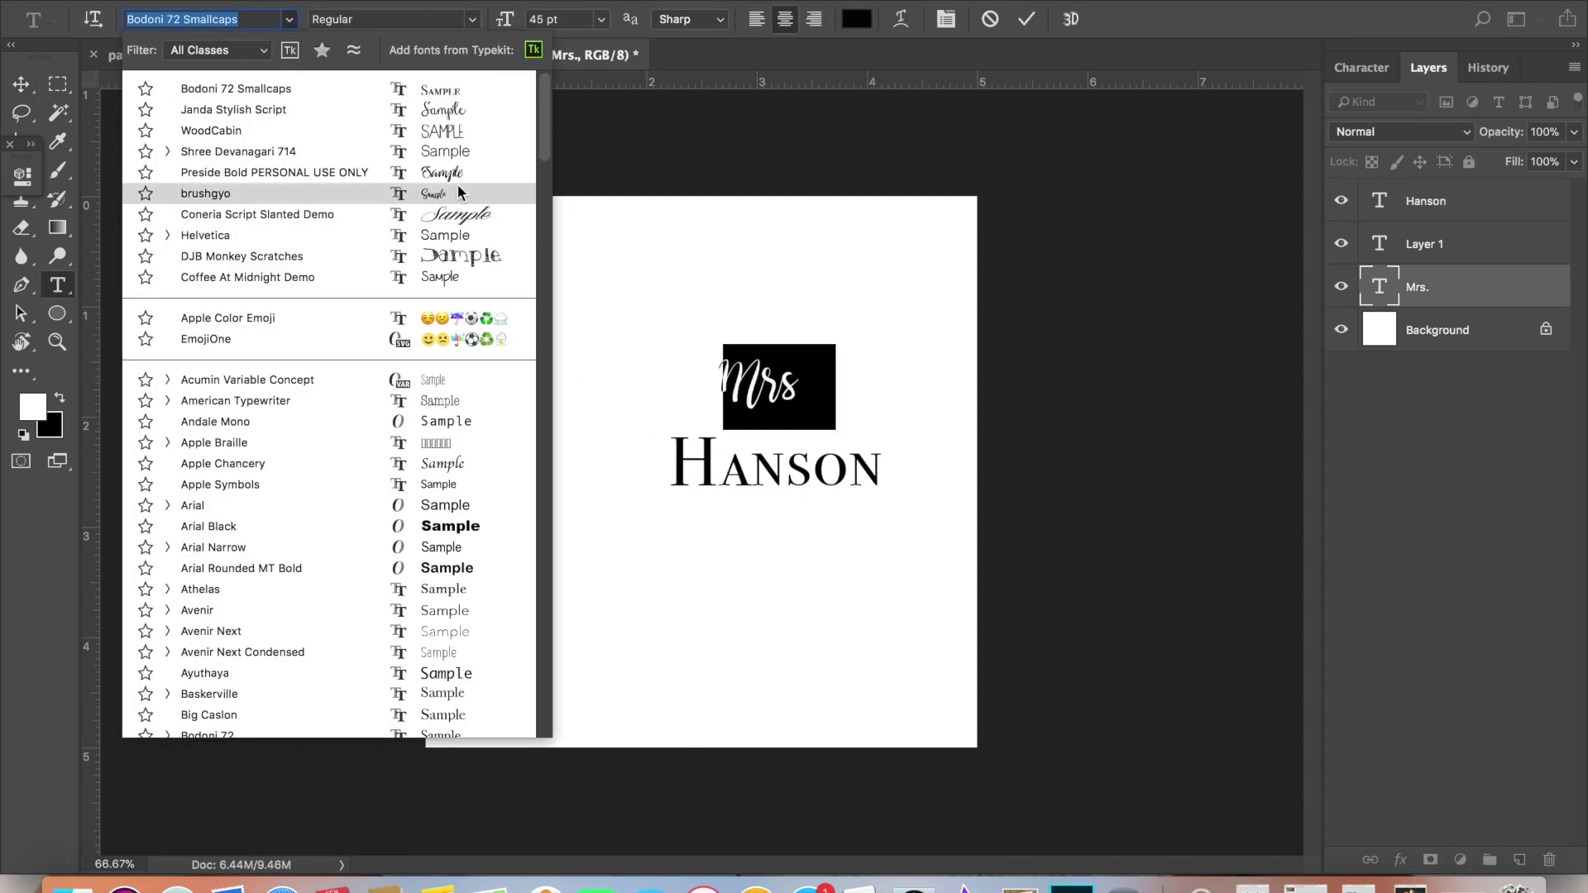
key("Return")
left_click(601, 19)
left_click(559, 298)
type("1")
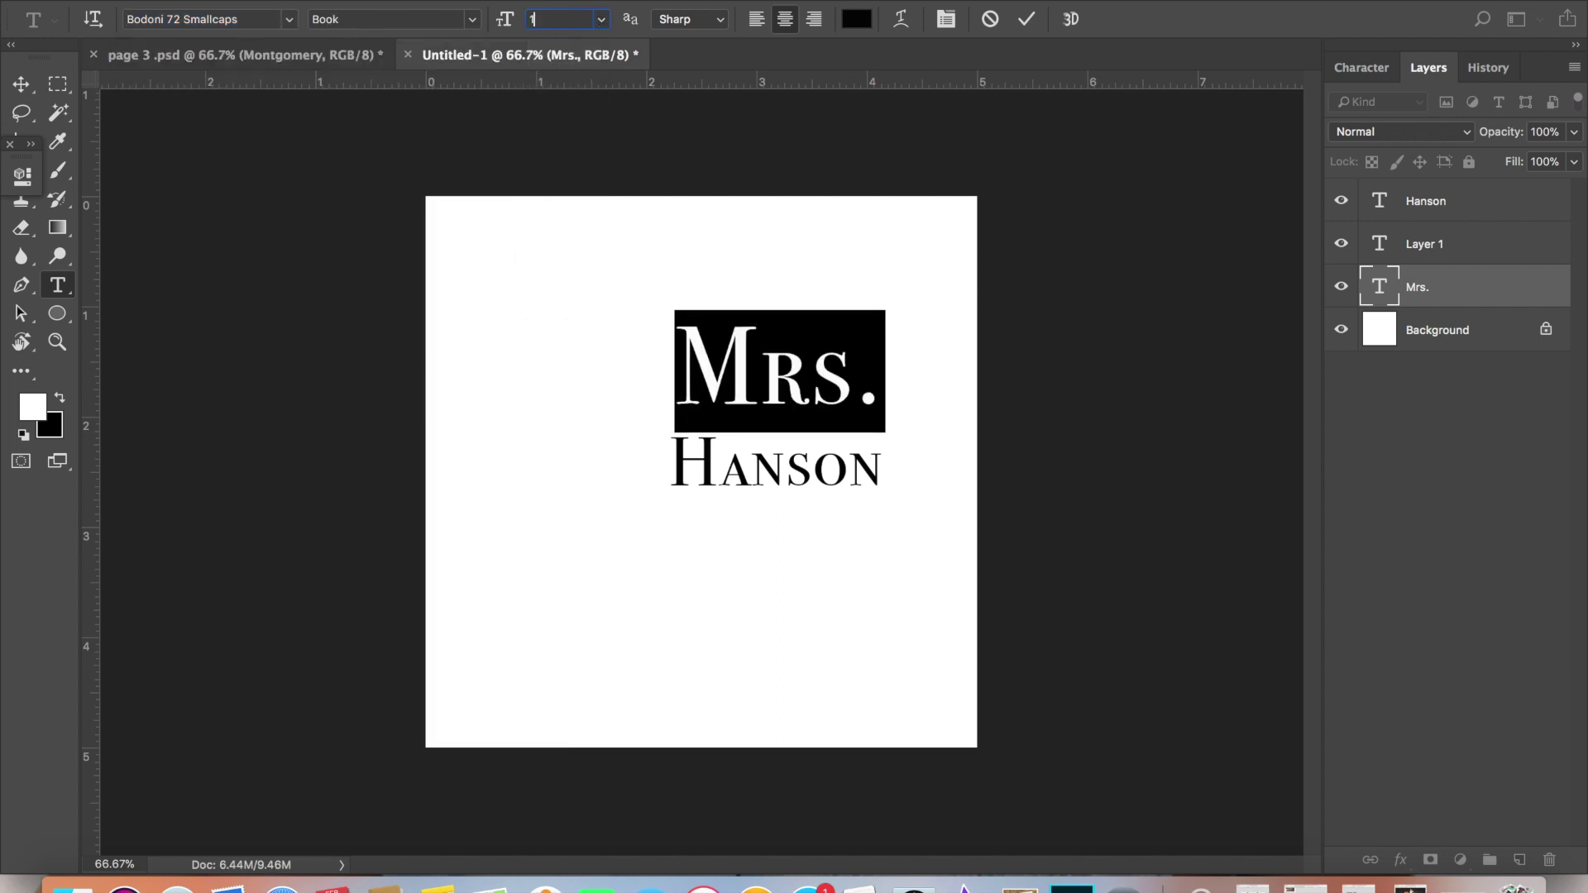
type("50")
key("Return")
left_click(543, 18)
key("BackSpace")
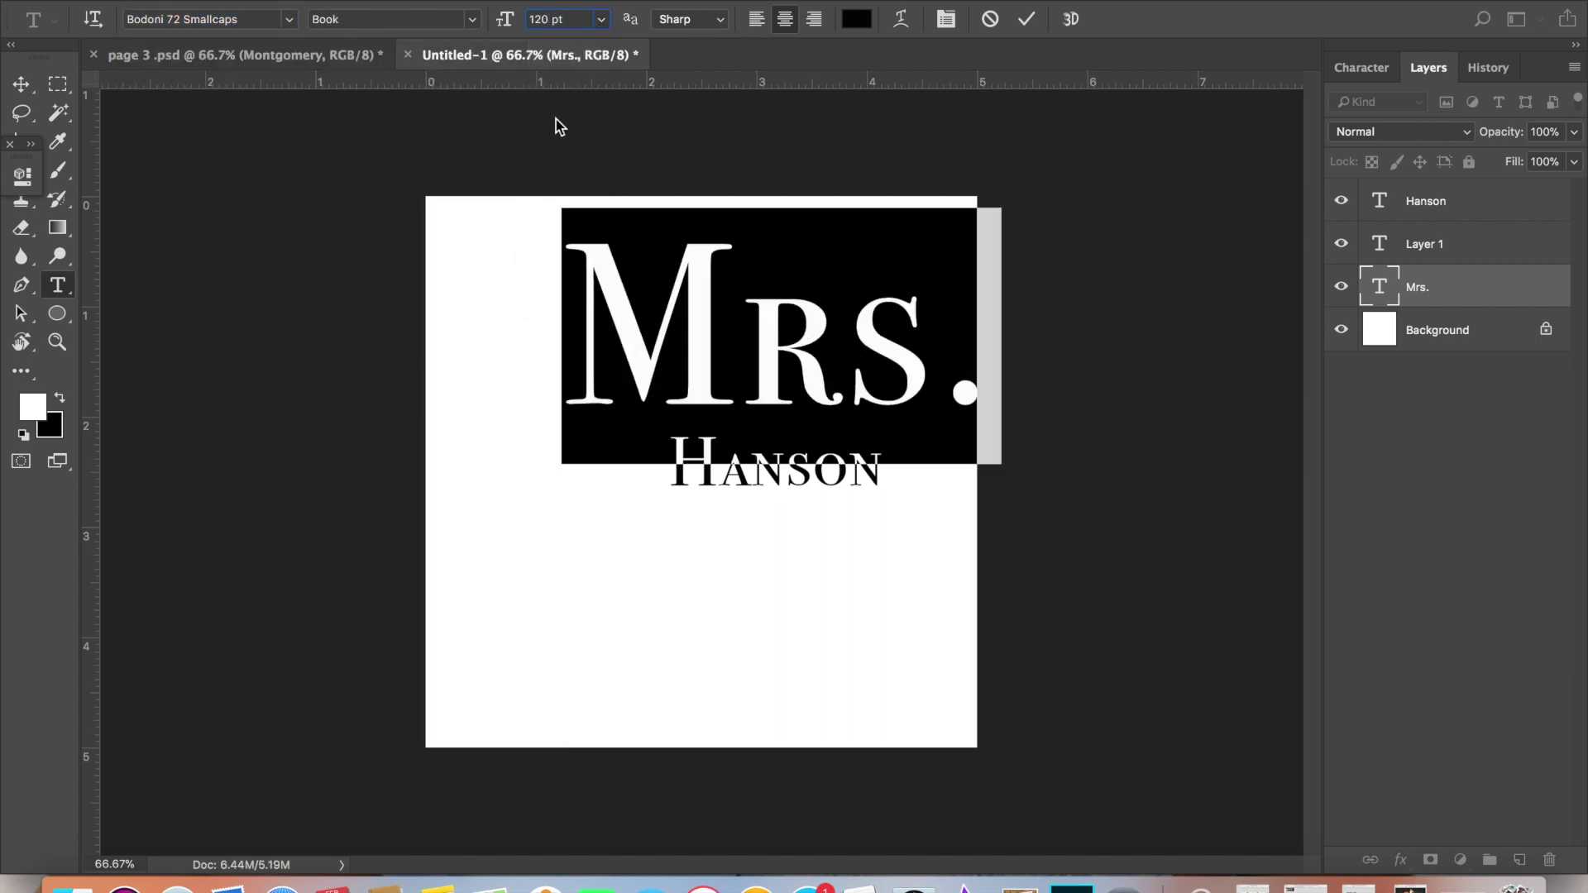
type("2")
key("Return")
left_click(288, 19)
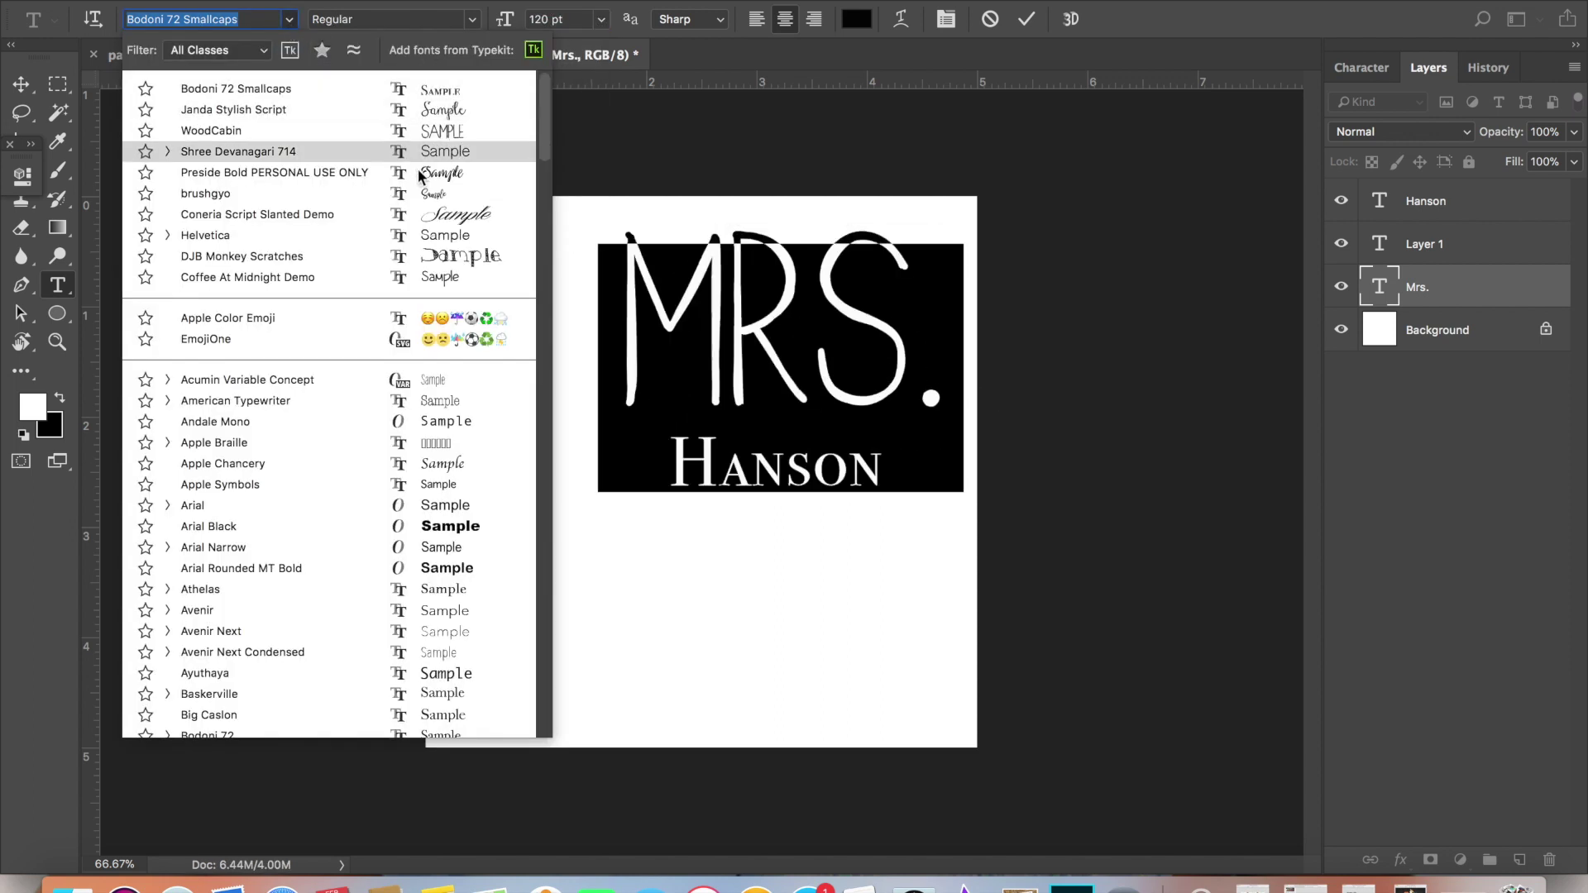
left_click(455, 112)
left_click(512, 496)
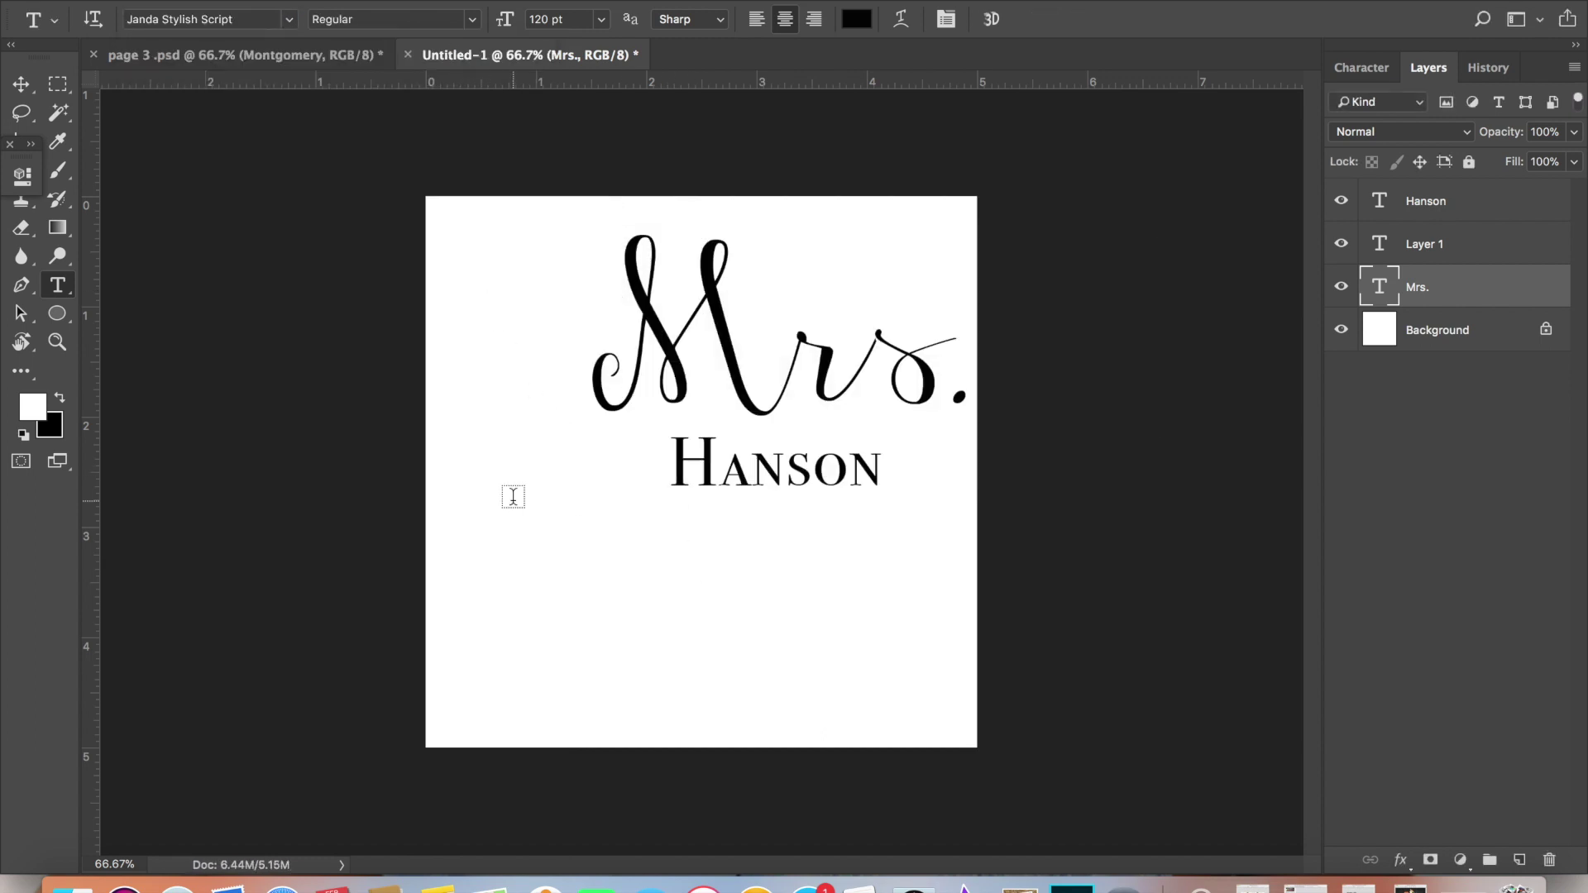
Move 'Hanson' up closer beneath 'Mrs.'.
left_click(25, 87)
left_click(786, 471)
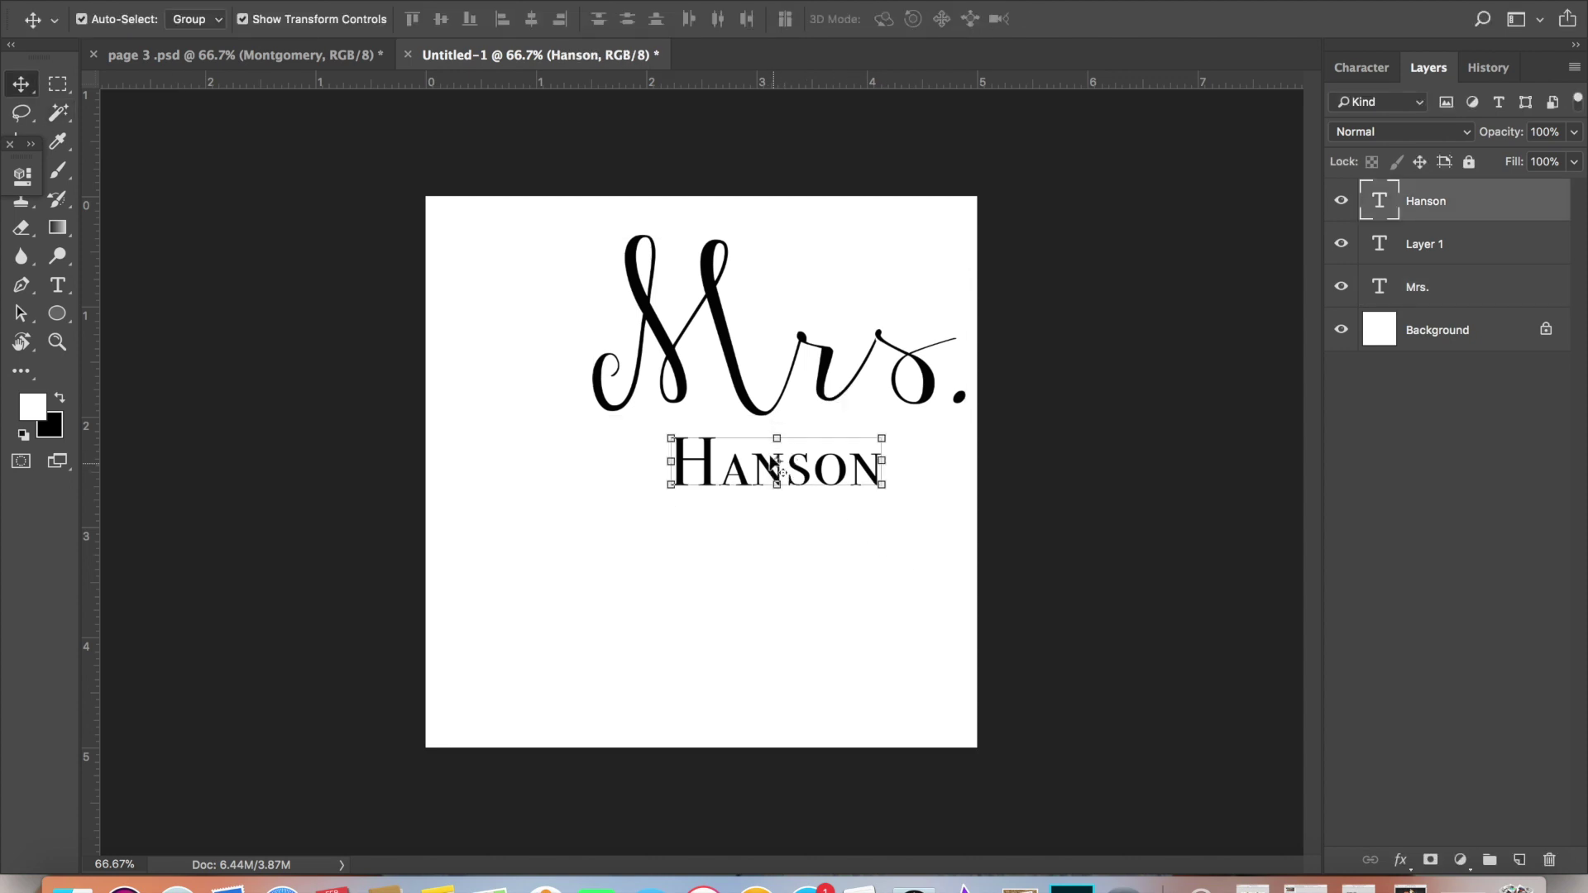
key("ctrl+t")
left_click_drag(747, 479, 746, 469)
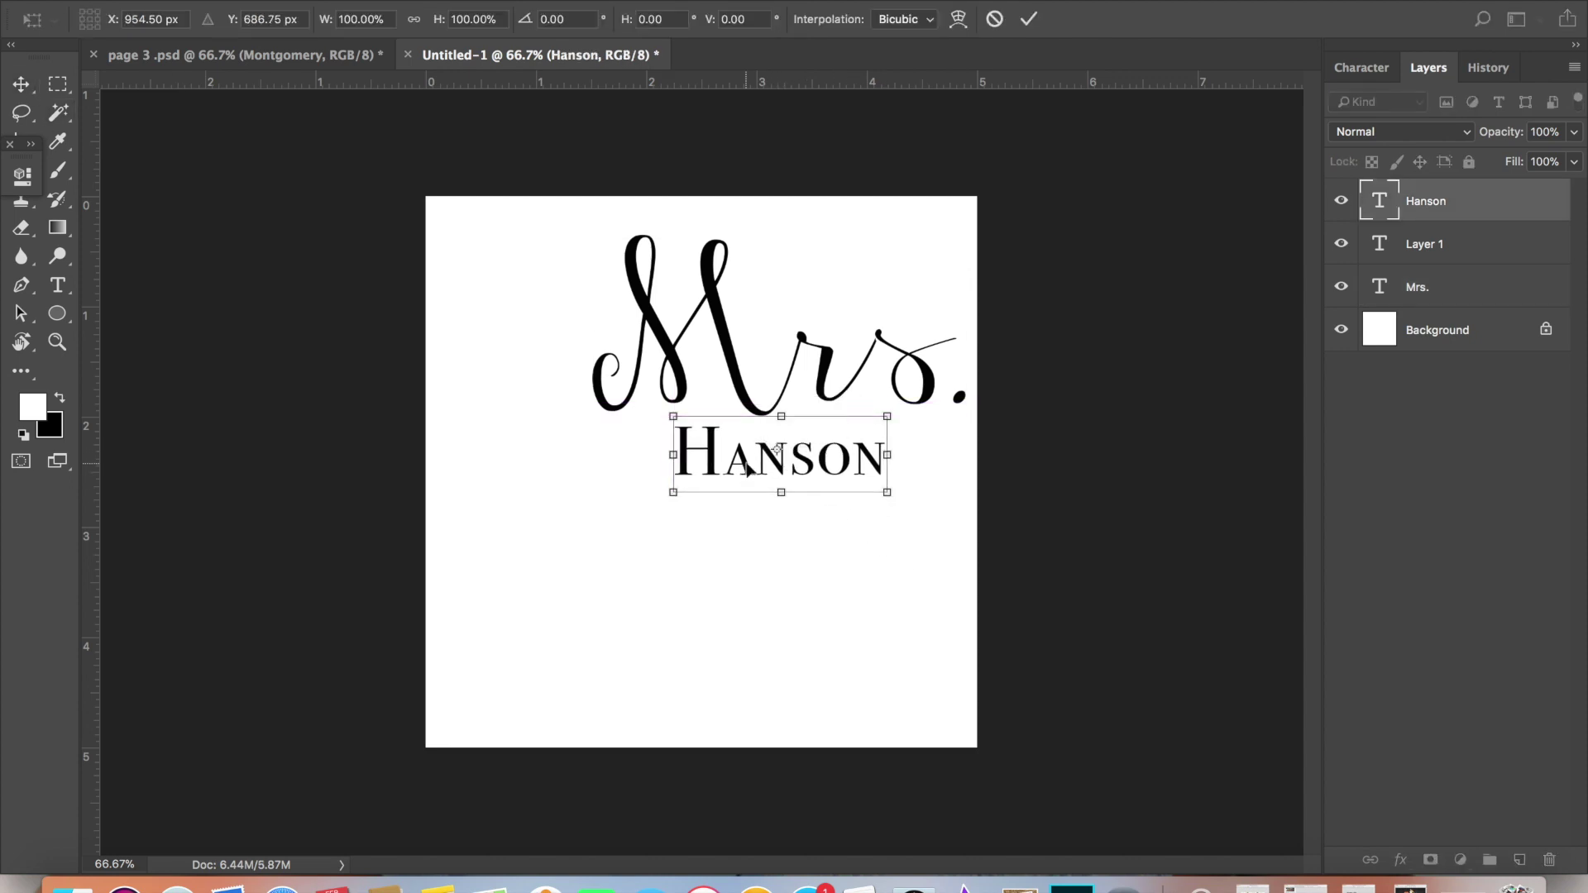
key("Return")
Resize 'Hanson' to 30 pt and nudge it up slightly under 'Mrs.'.
key("t")
left_click(777, 455)
key("ctrl+a")
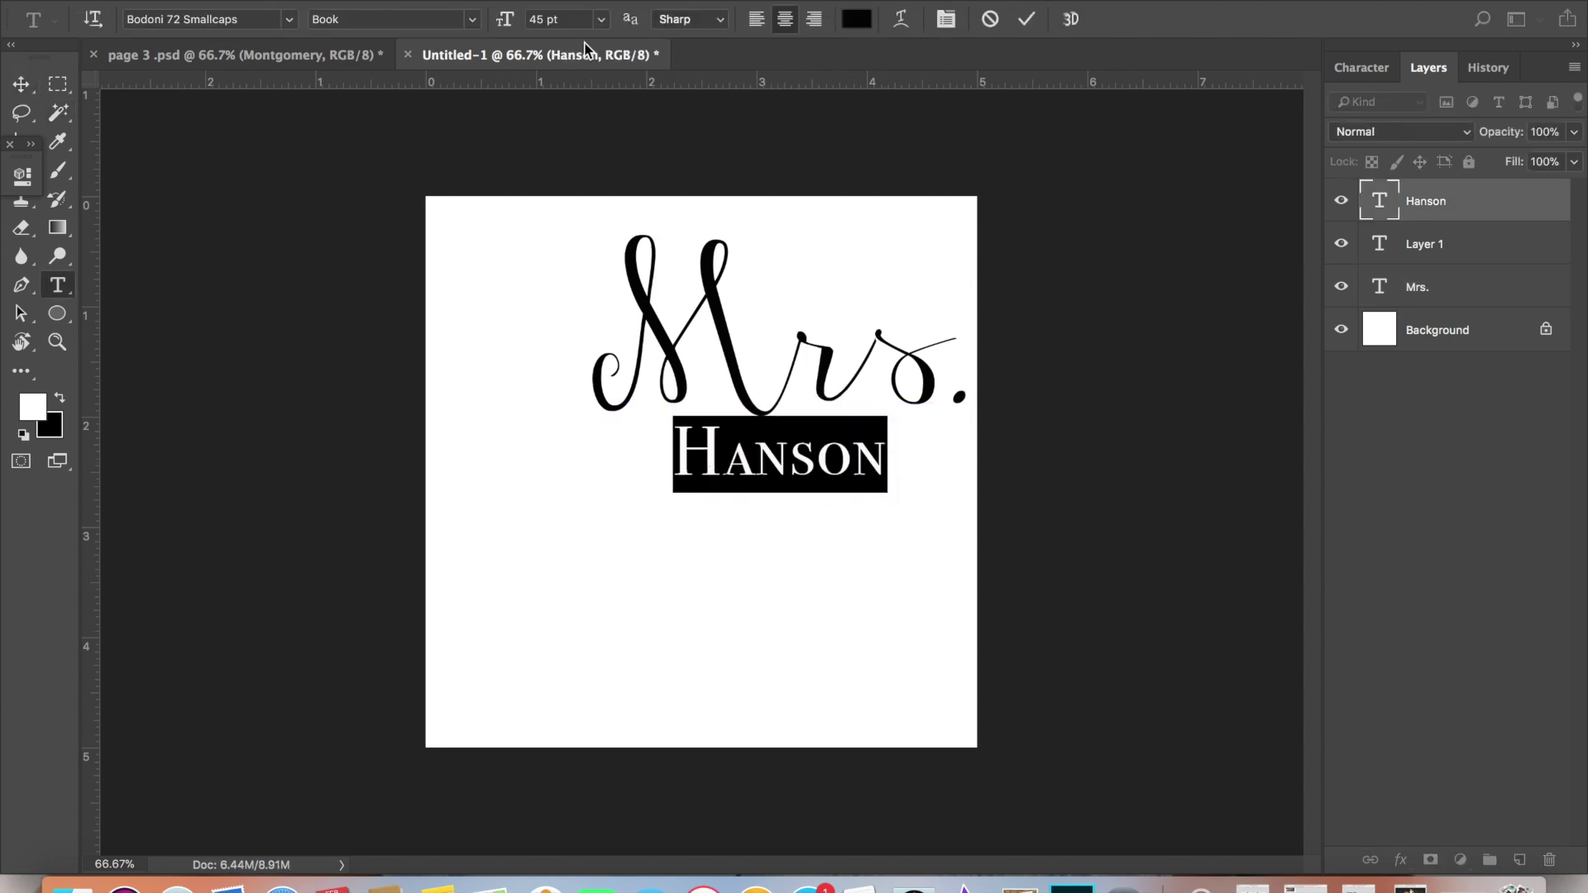
left_click(601, 19)
left_click(579, 242)
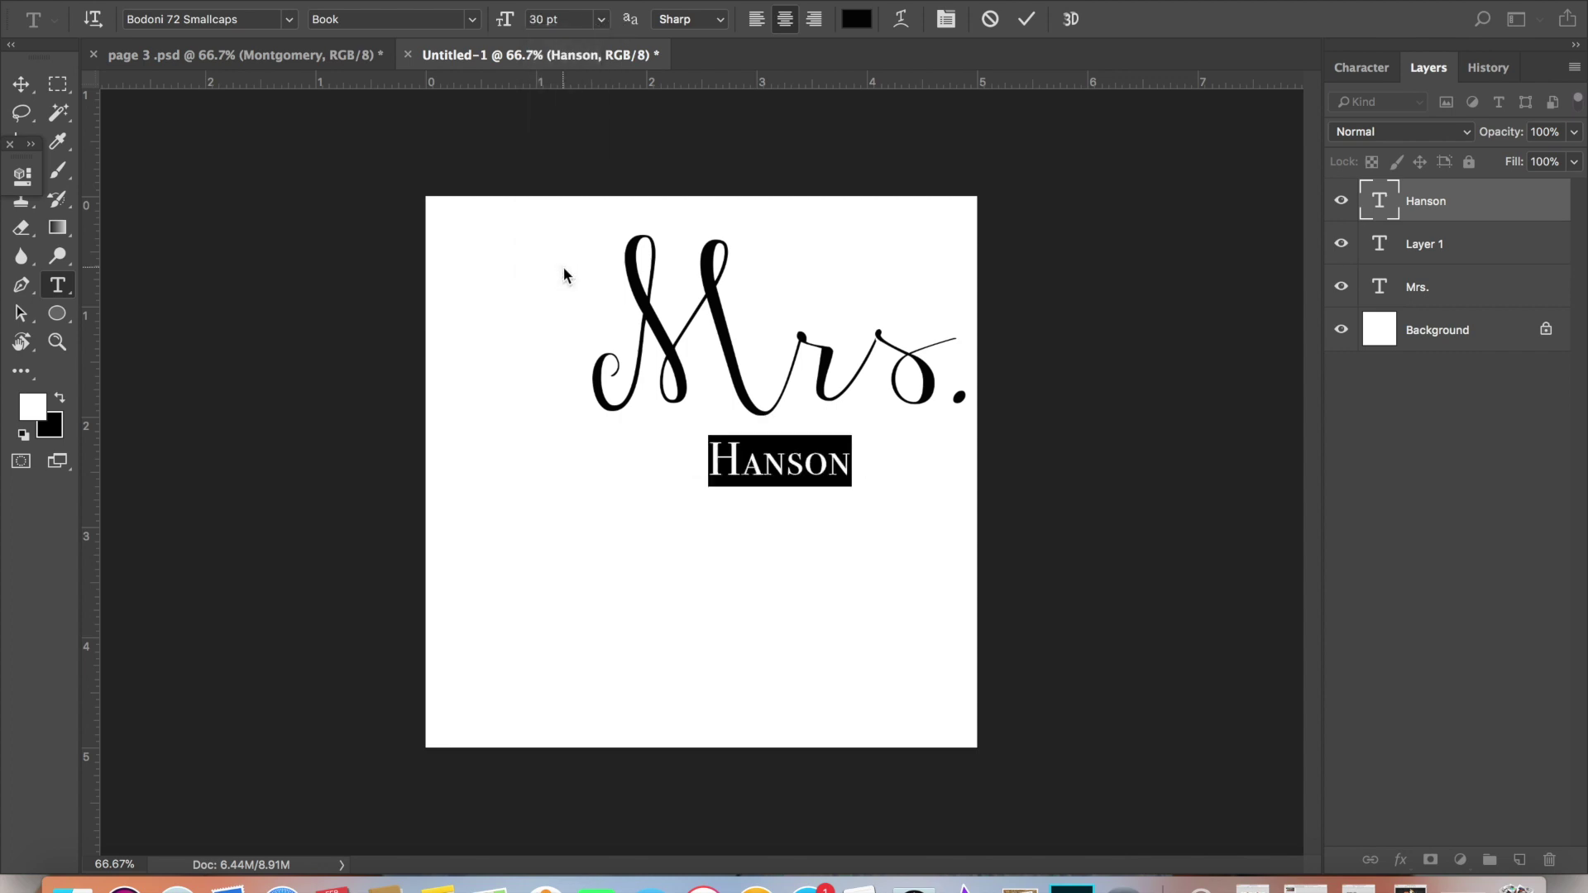
left_click(21, 84)
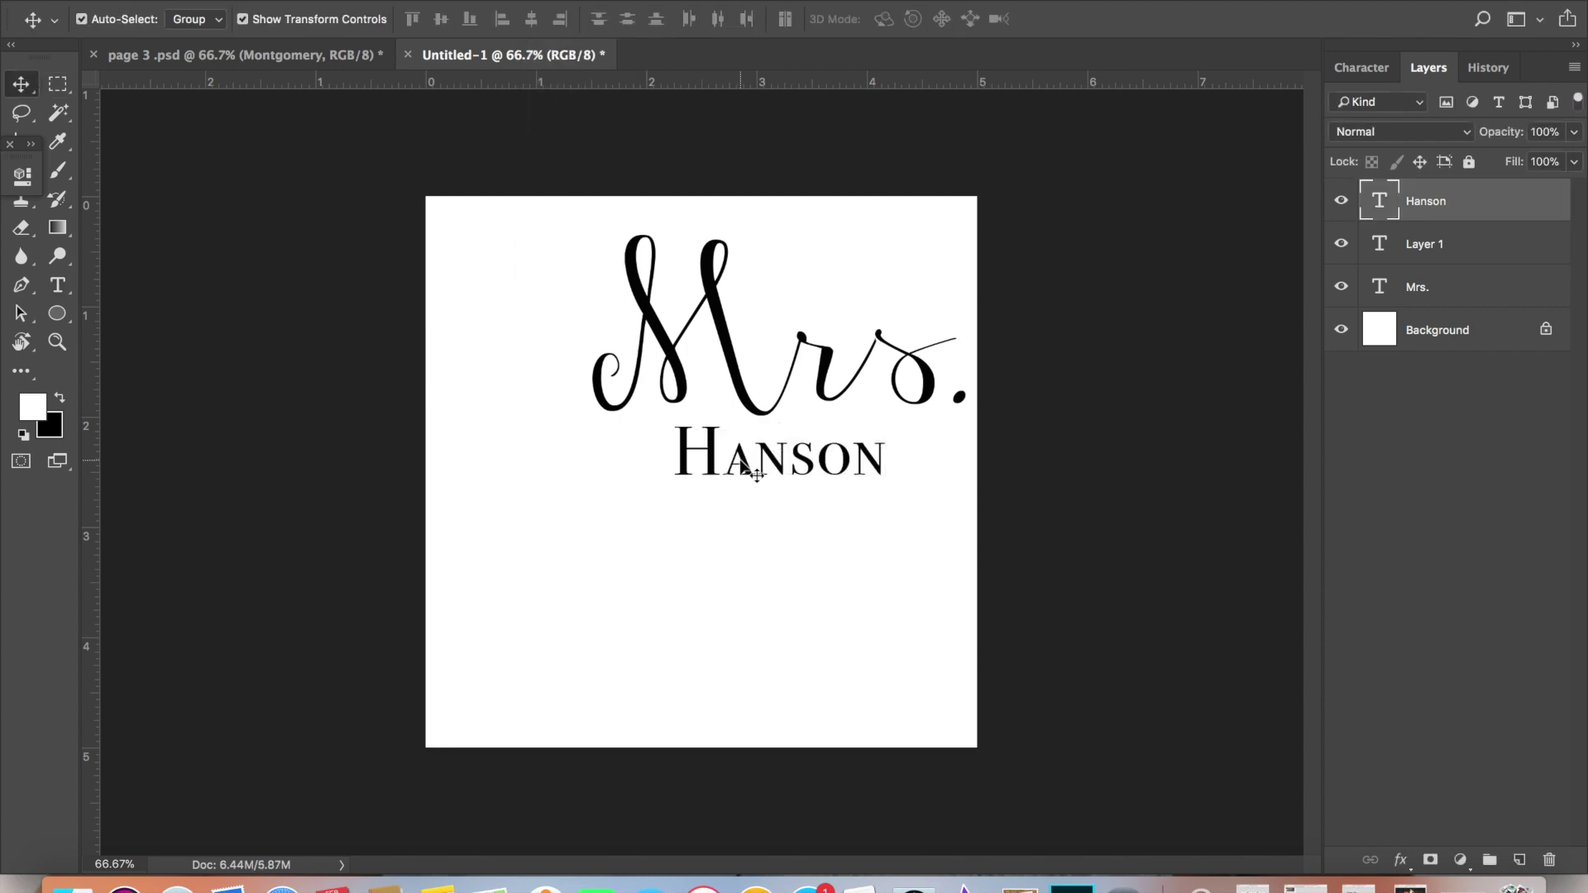
left_click_drag(755, 474, 757, 463)
left_click(707, 296)
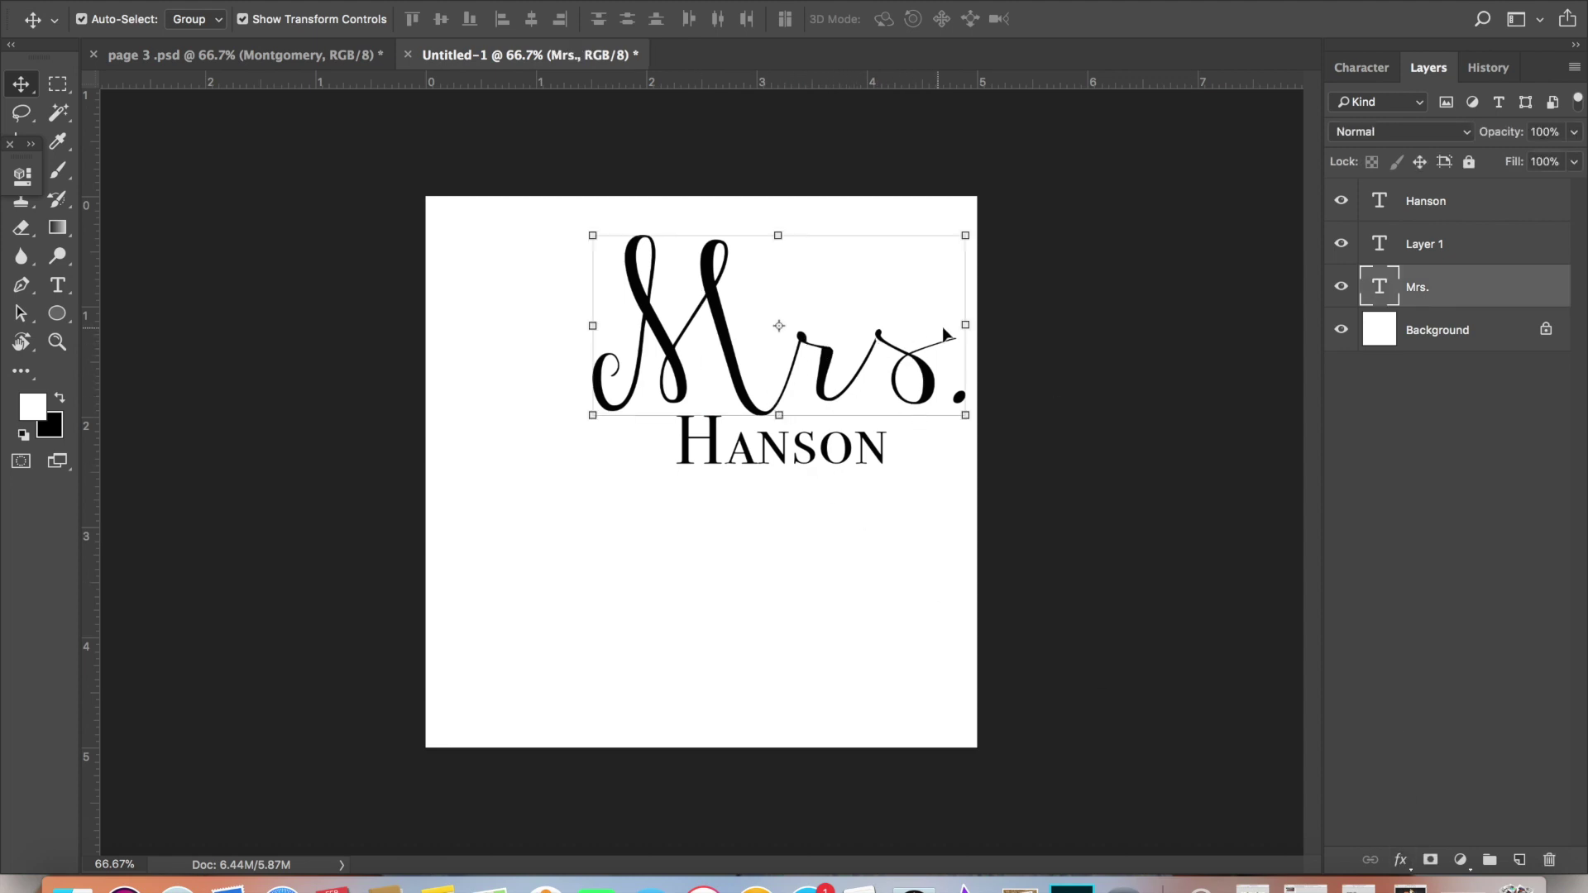
Add a 10 px Stroke layer style to the 'Mrs.' text.
left_click(1401, 860)
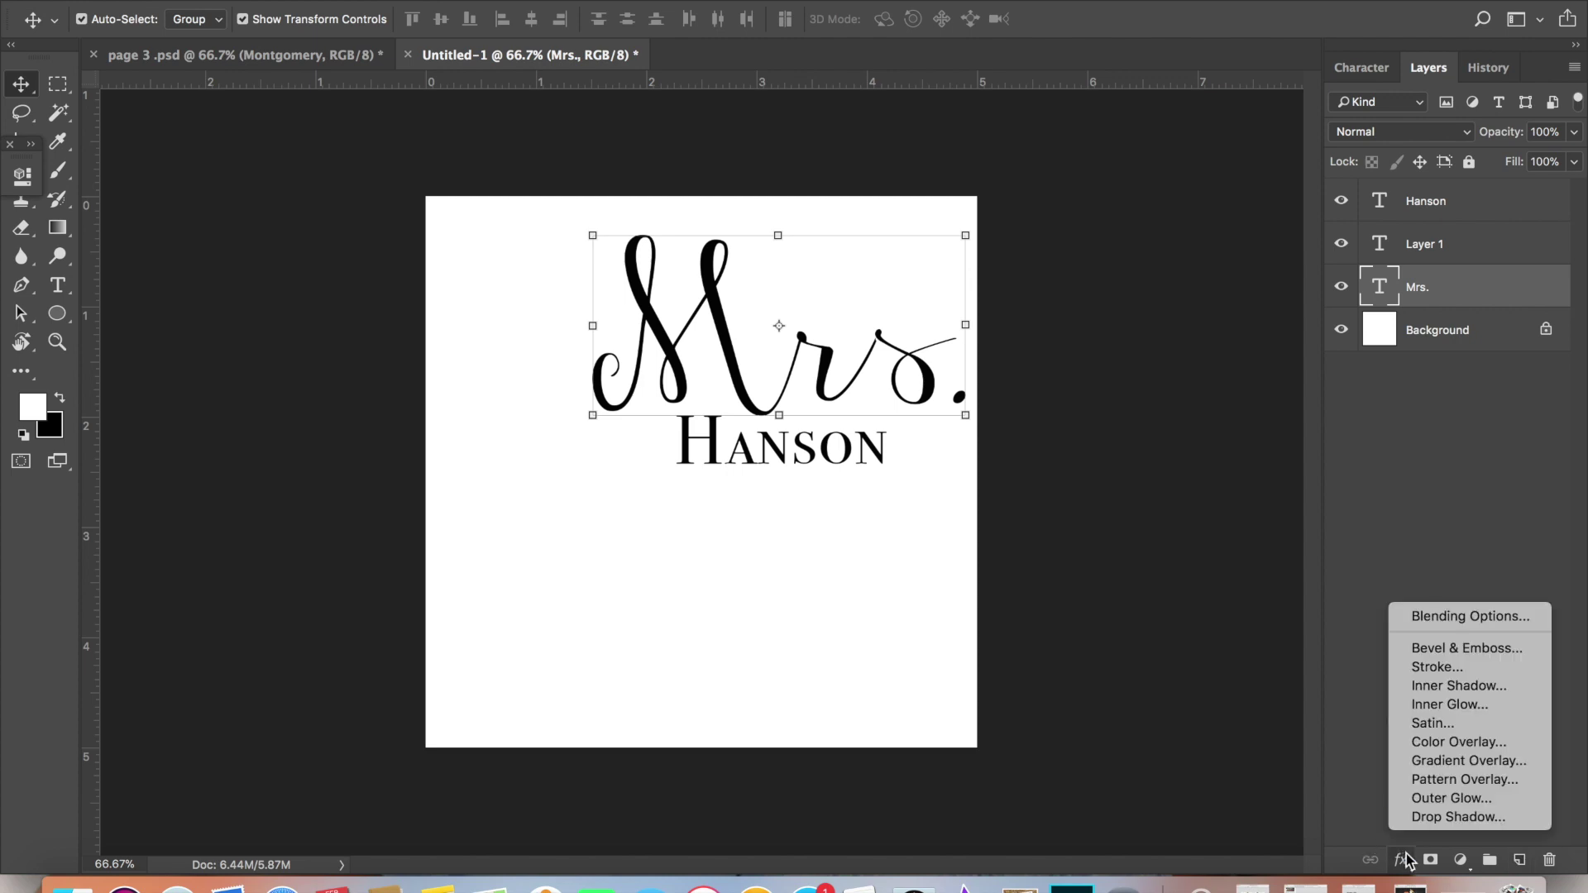
left_click(1436, 667)
mouse_move(534, 151)
left_mouse_down()
mouse_move(652, 389)
mouse_move(439, 514)
mouse_move(431, 501)
left_mouse_up()
key("BackSpace")
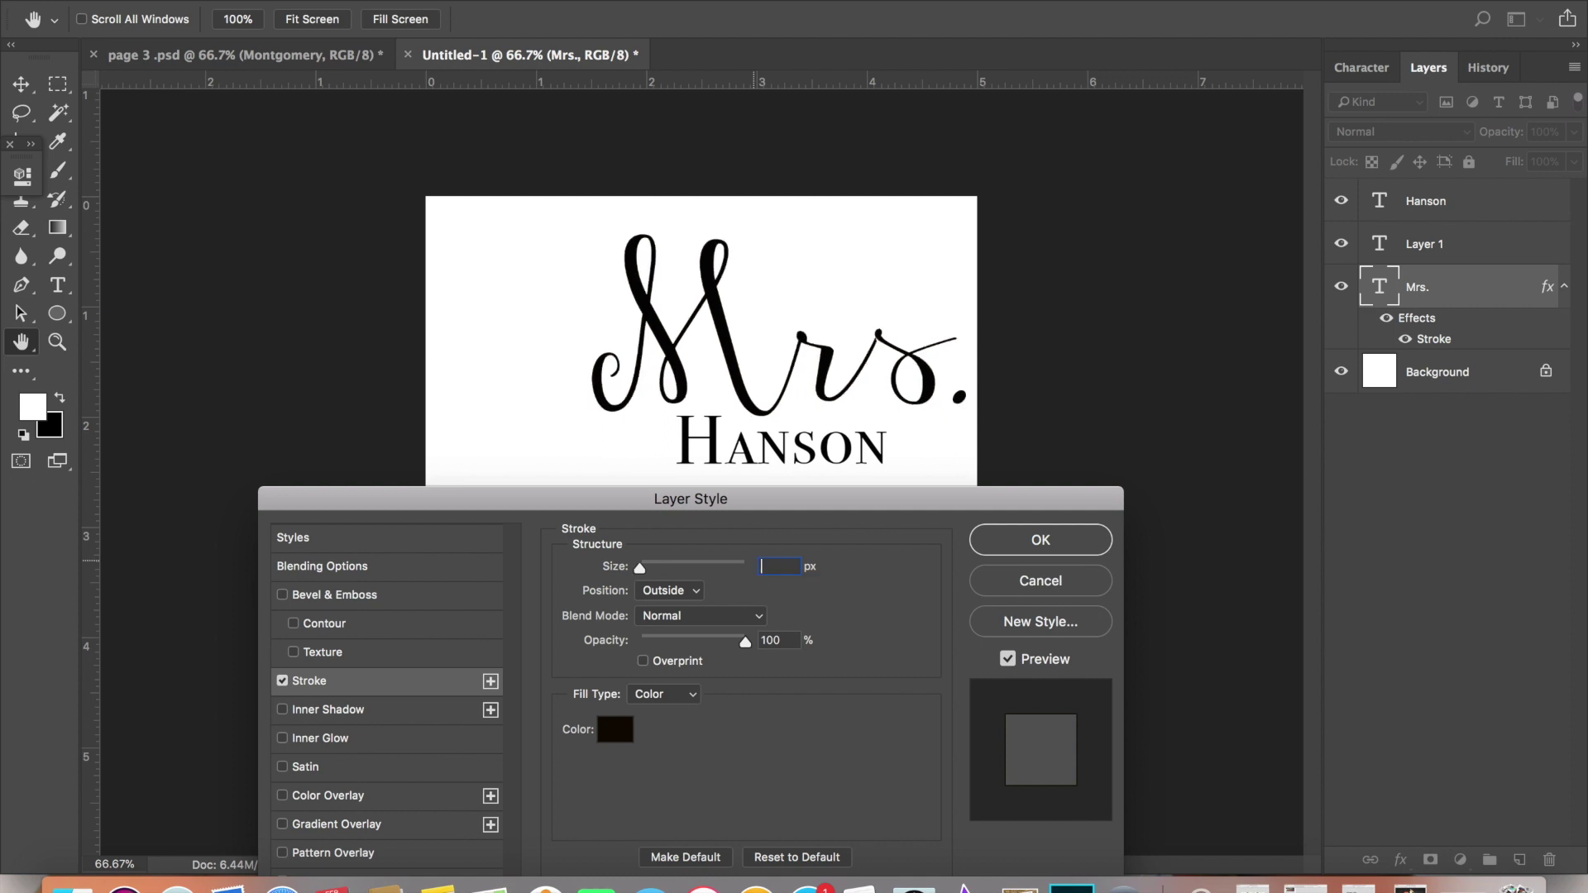
type("50")
key("BackSpace")
key("BackSpace")
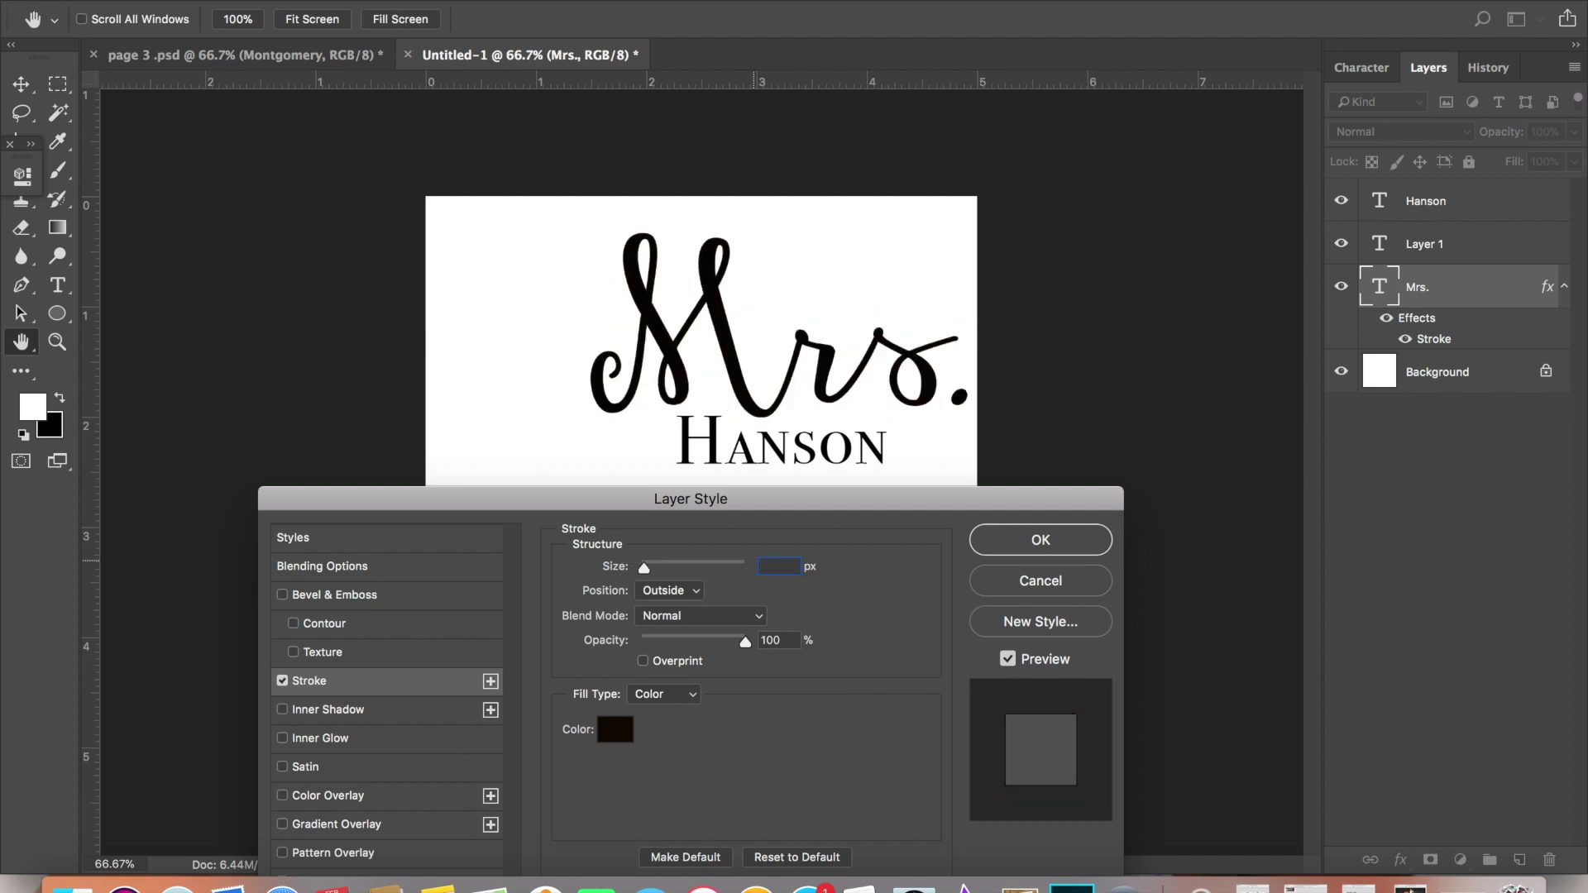
type("10")
key("BackSpace")
type("0")
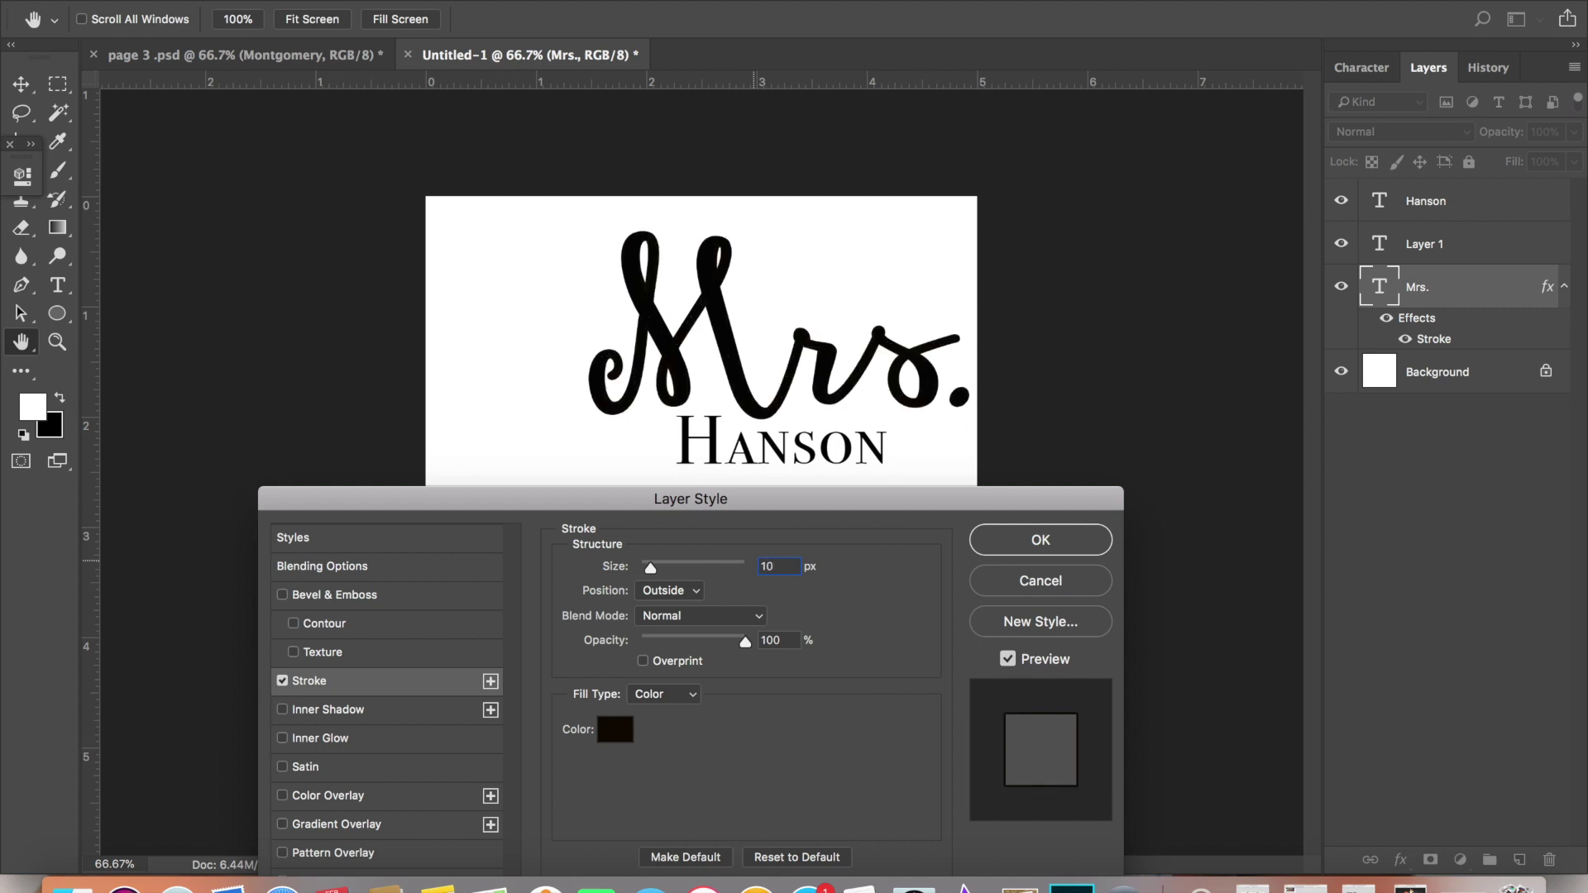
left_click(1071, 547)
Add a 1 px Stroke layer style to 'Hanson' and select both words.
left_click(724, 463)
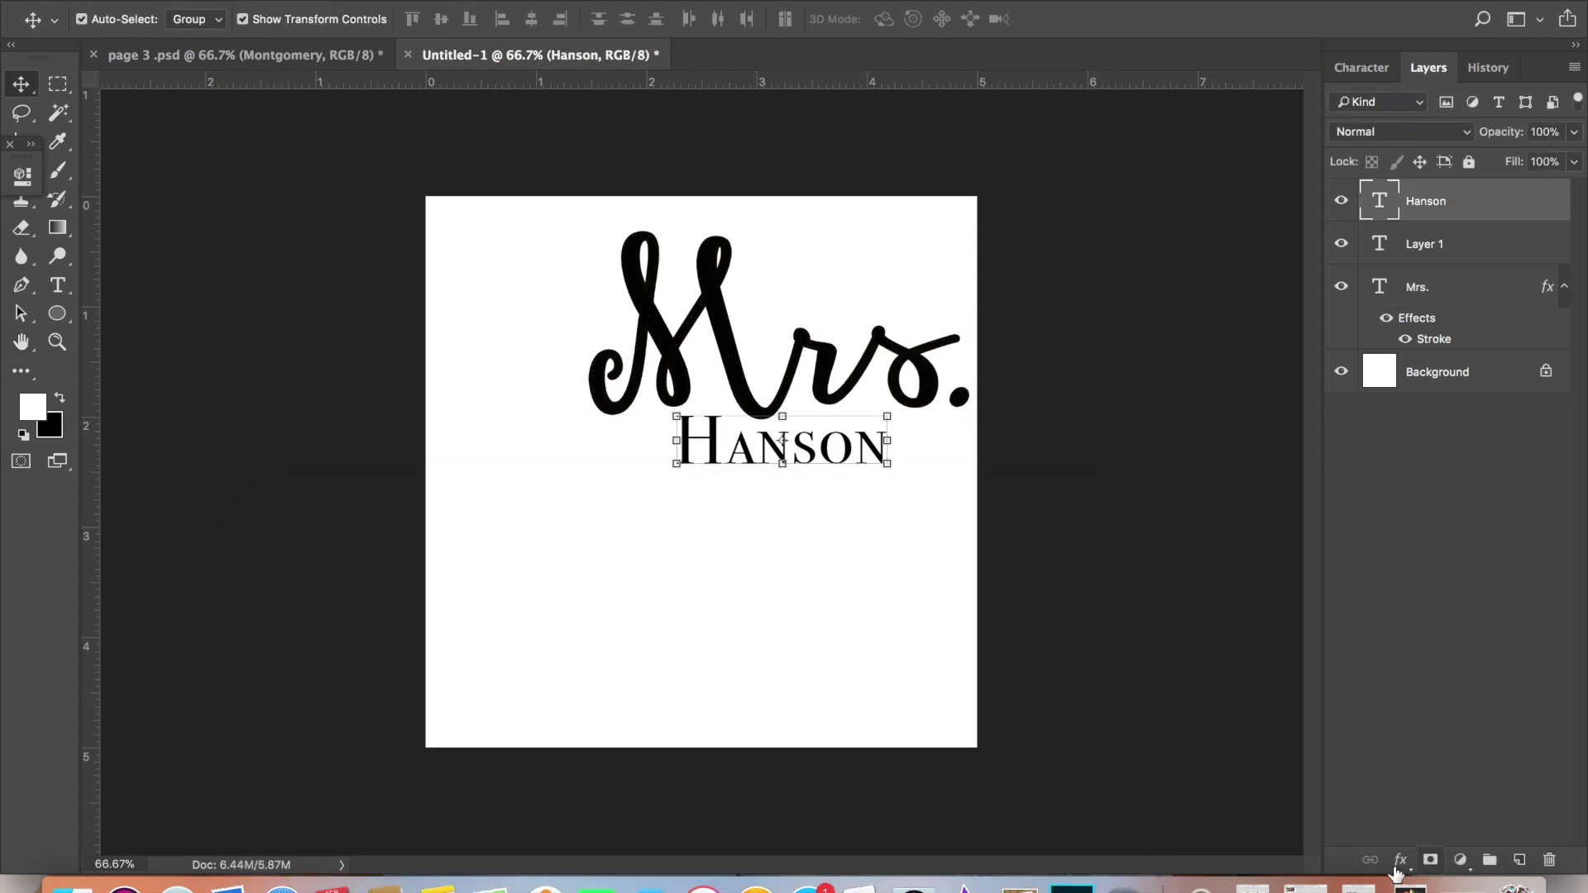
left_click(1400, 860)
left_click(1439, 666)
left_click_drag(887, 168, 859, 588)
type("1")
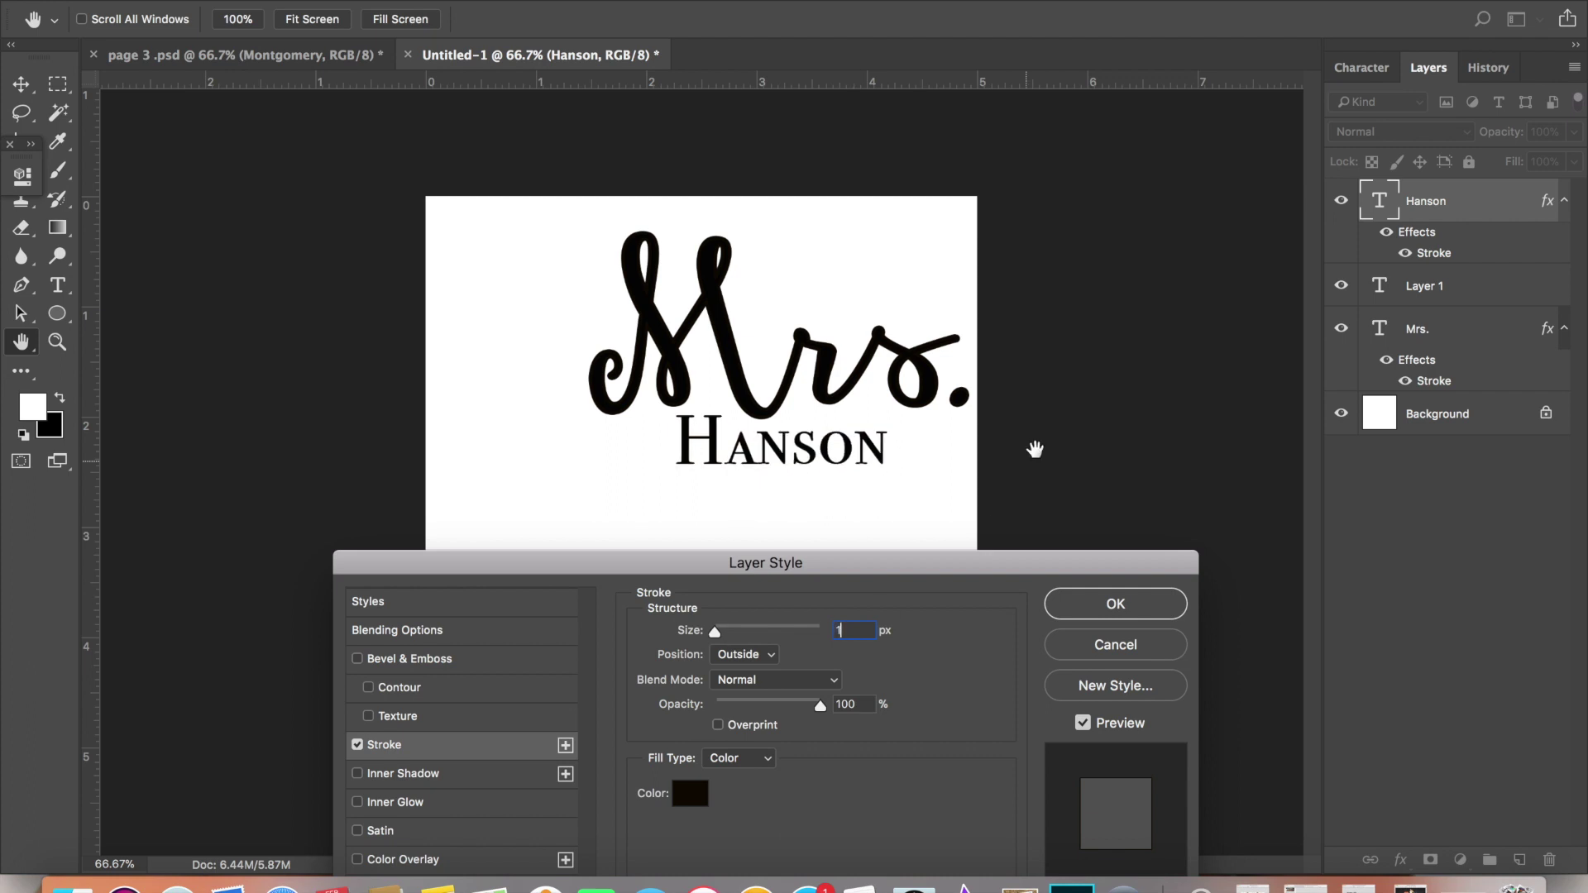
left_click(1101, 610)
key("v")
left_click_drag(797, 609, 662, 292)
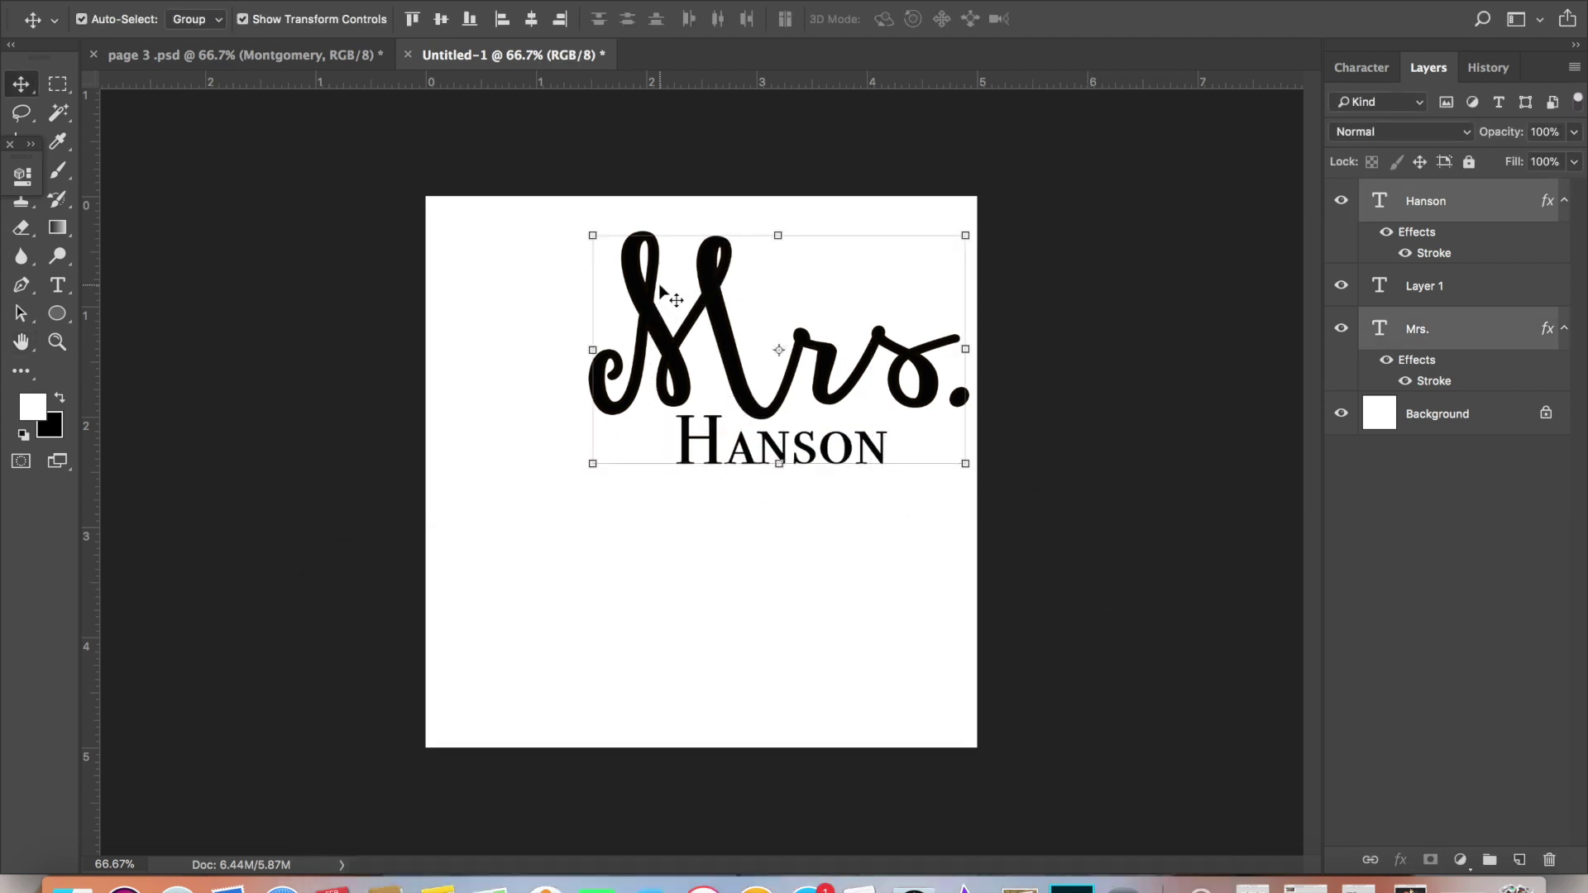
Centre 'Hanson' horizontally under 'Mrs.' and shift both words left and down.
left_click(532, 23)
left_click_drag(693, 334, 614, 380)
left_click(672, 671)
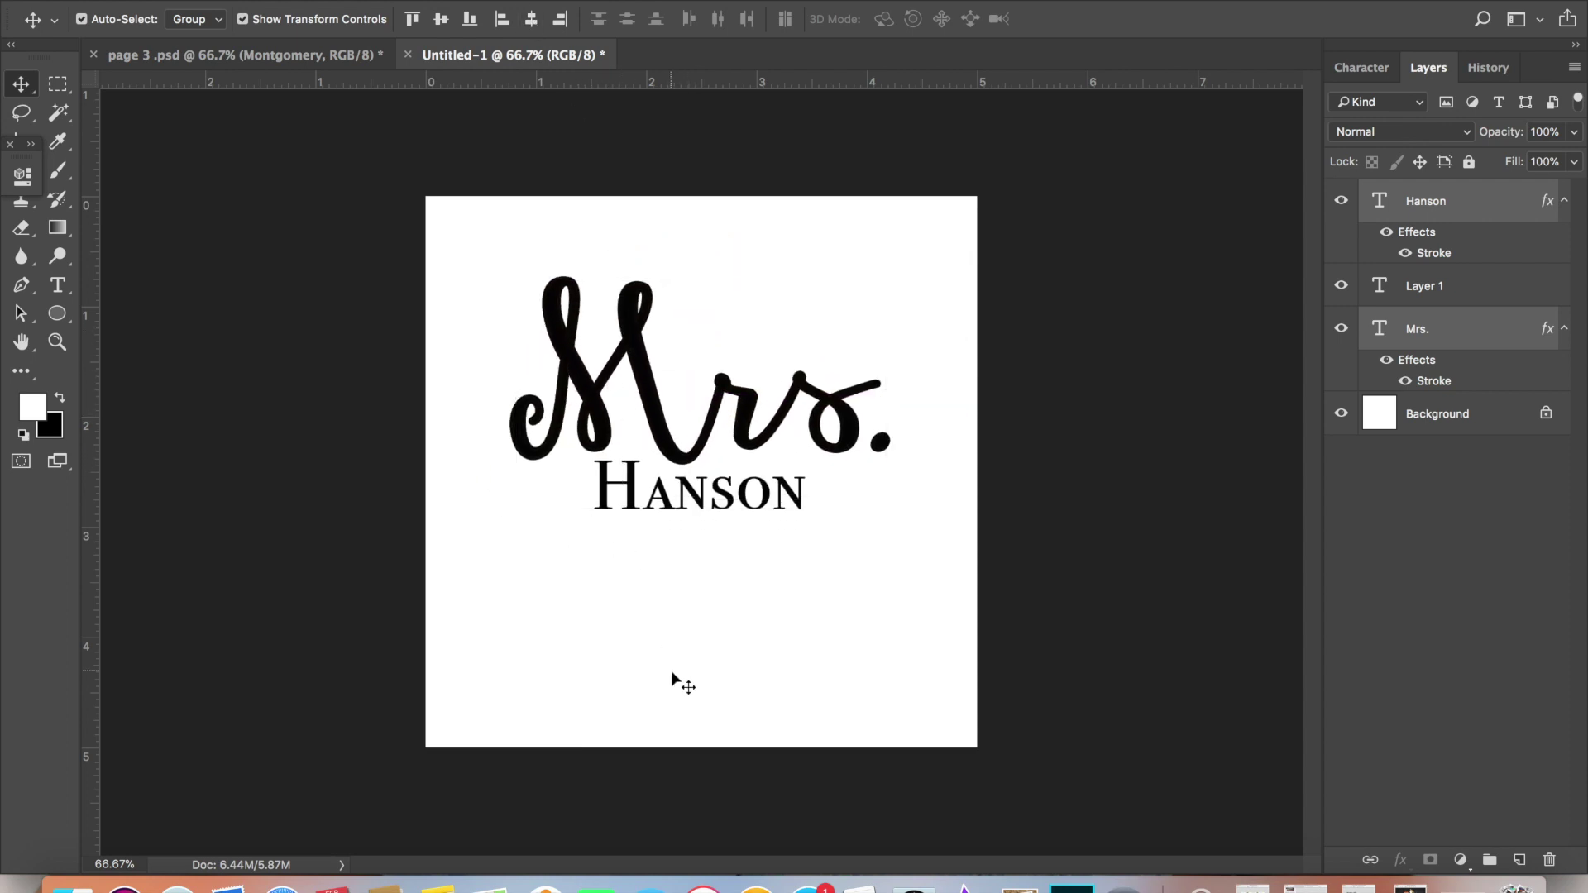
Group both words as Group 1 and hide the white Background layer.
left_click_drag(830, 559, 605, 341)
key("super+g")
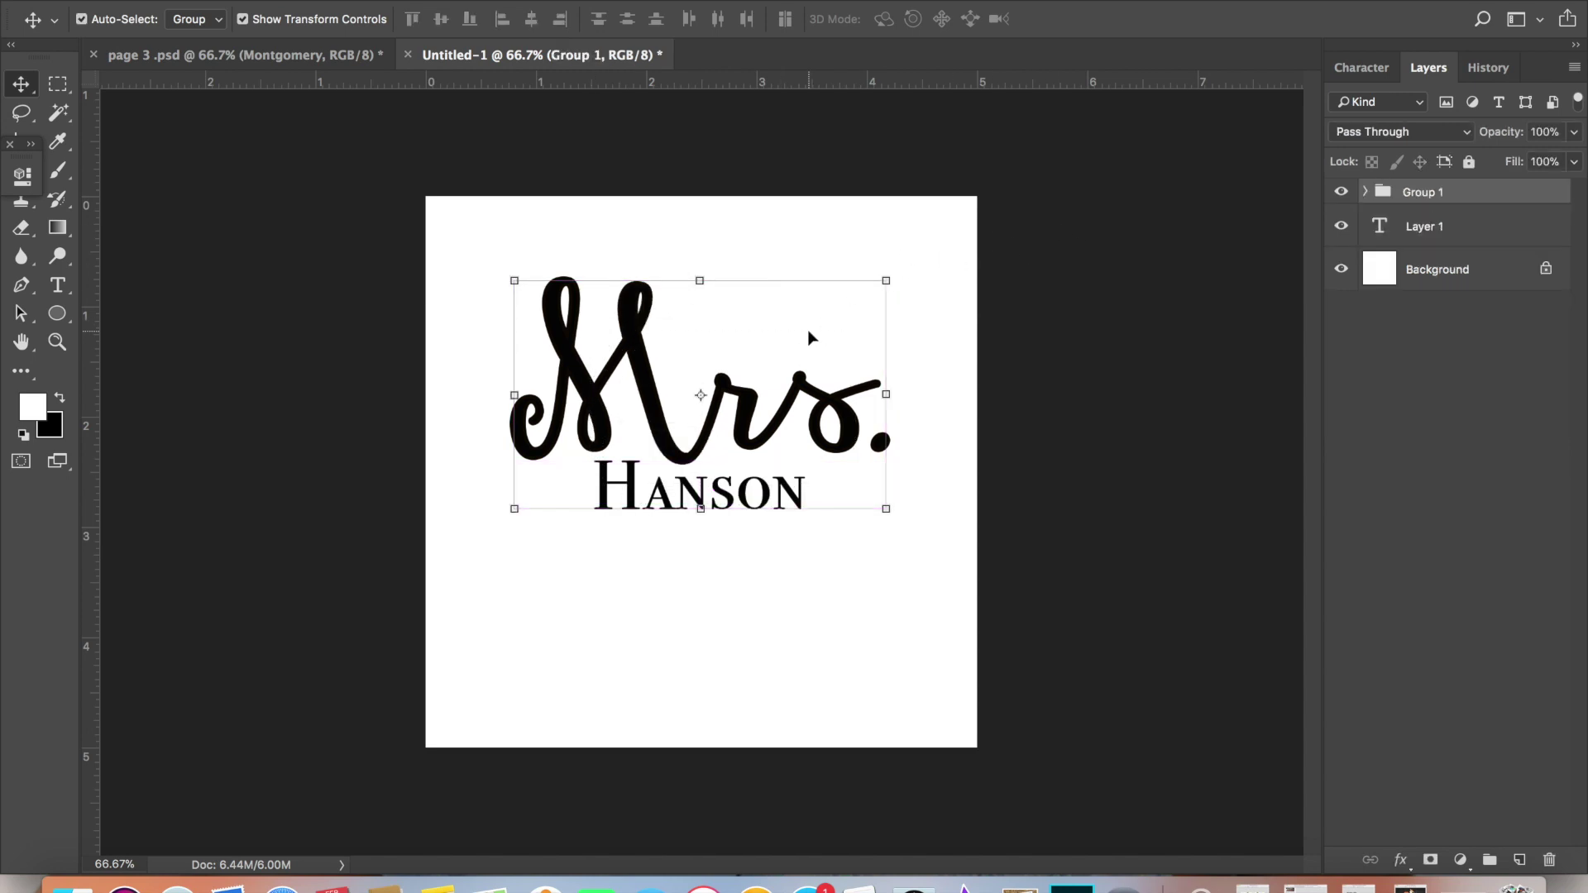
key("super+t")
key("Return")
left_click(938, 299)
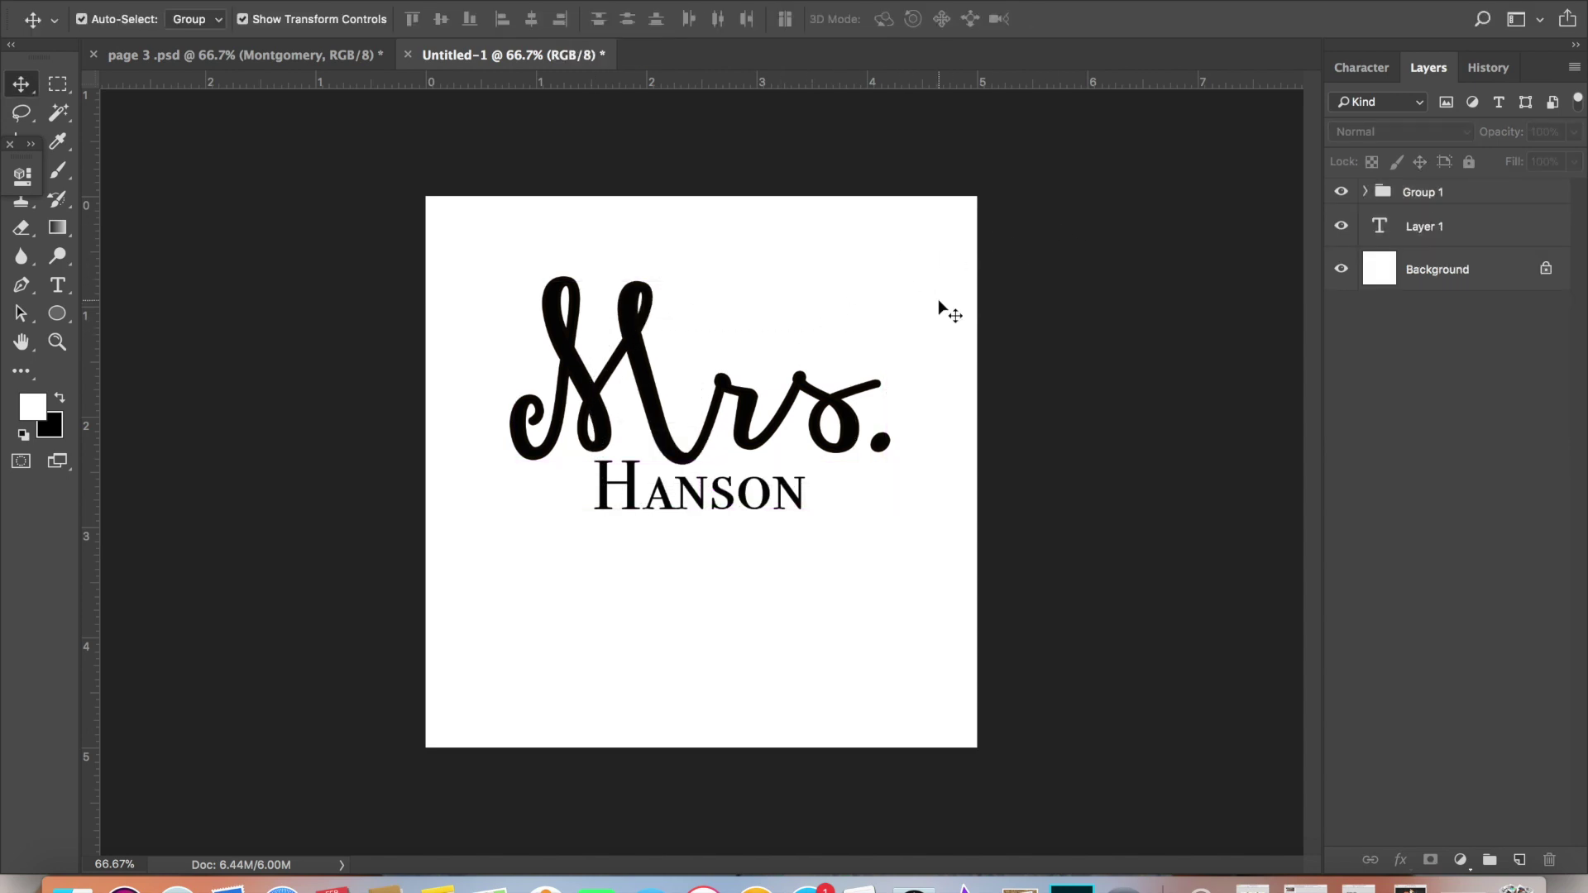
left_click(1342, 272)
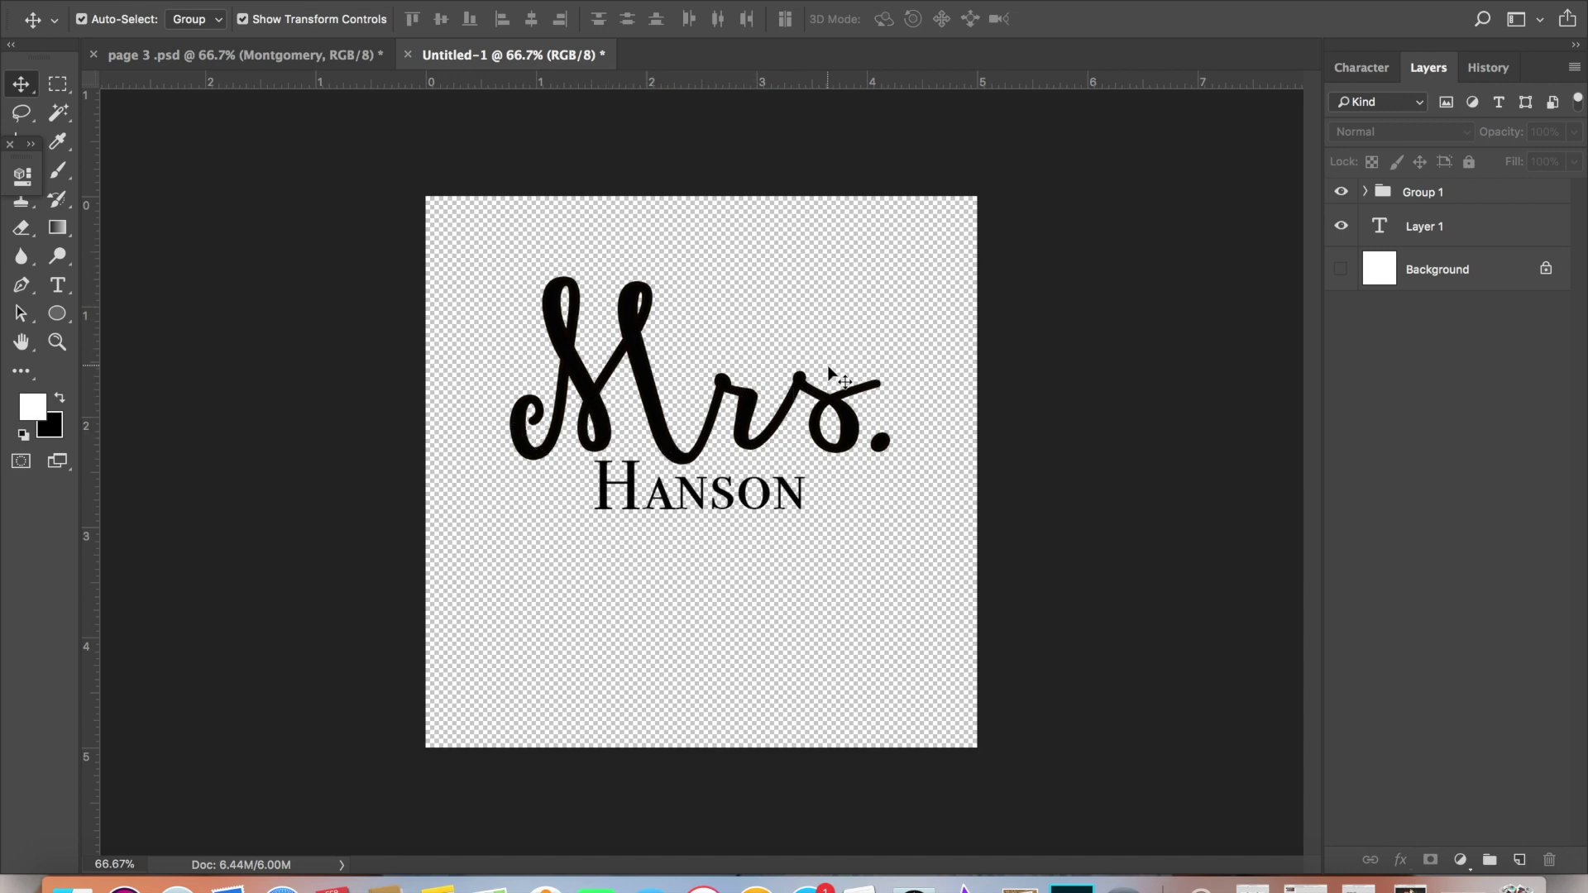
Select the Mrs. Hanson group and nudge it slightly on the canvas.
left_click(631, 503)
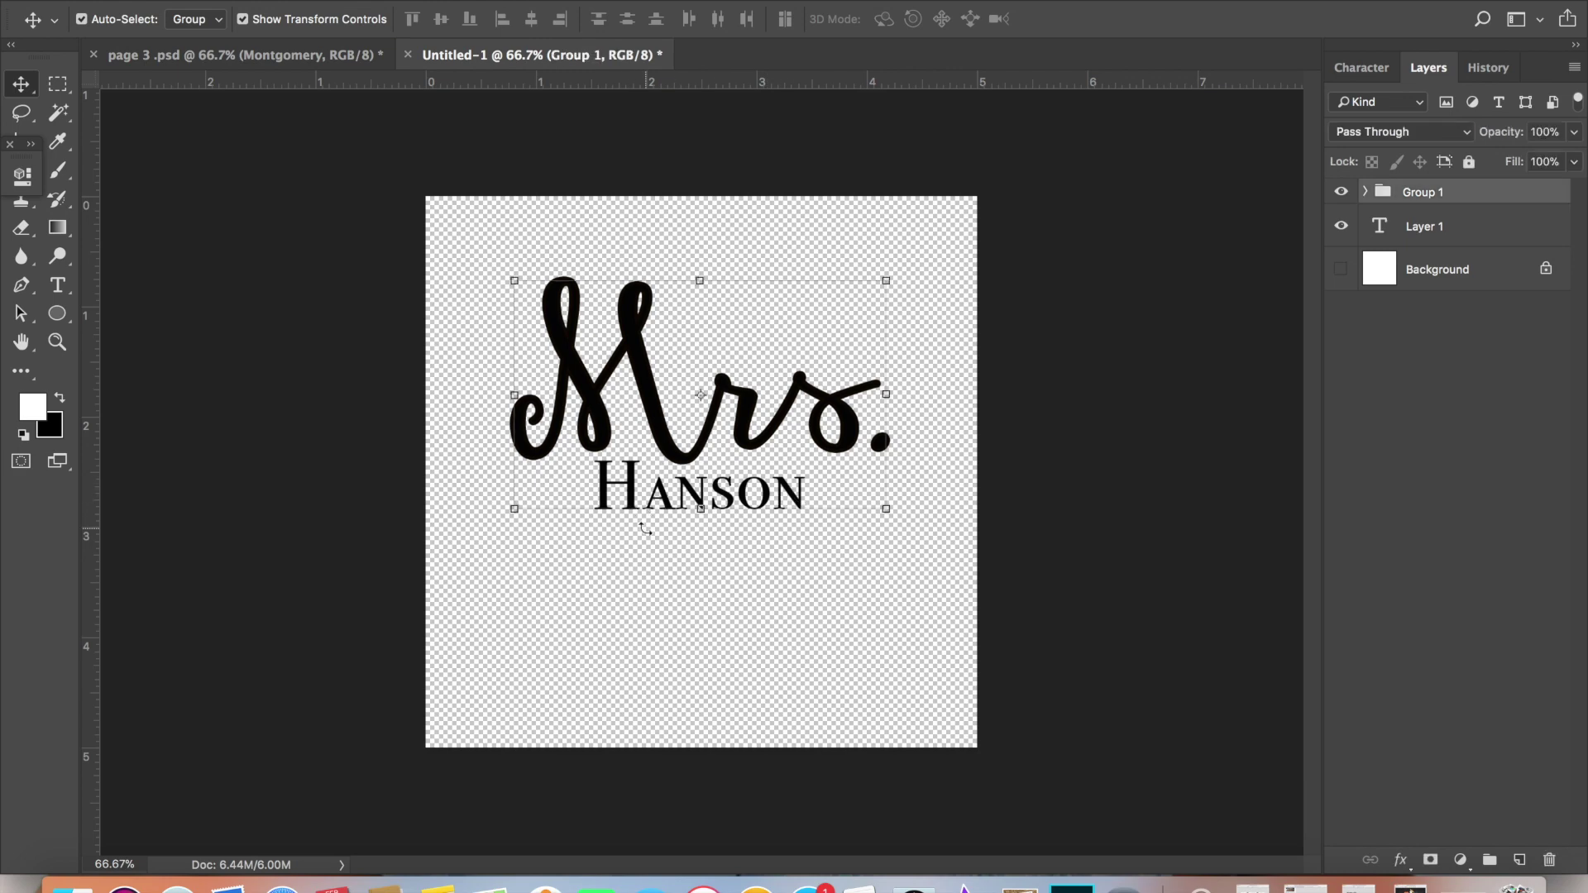
mouse_move(650, 369)
left_mouse_down()
mouse_move(719, 389)
mouse_move(672, 357)
mouse_move(666, 418)
mouse_move(604, 339)
mouse_move(698, 323)
mouse_move(687, 504)
mouse_move(644, 368)
left_mouse_up()
Save a PNG copy of the design named 'Sample cups' to the Desktop.
left_click(194, 0)
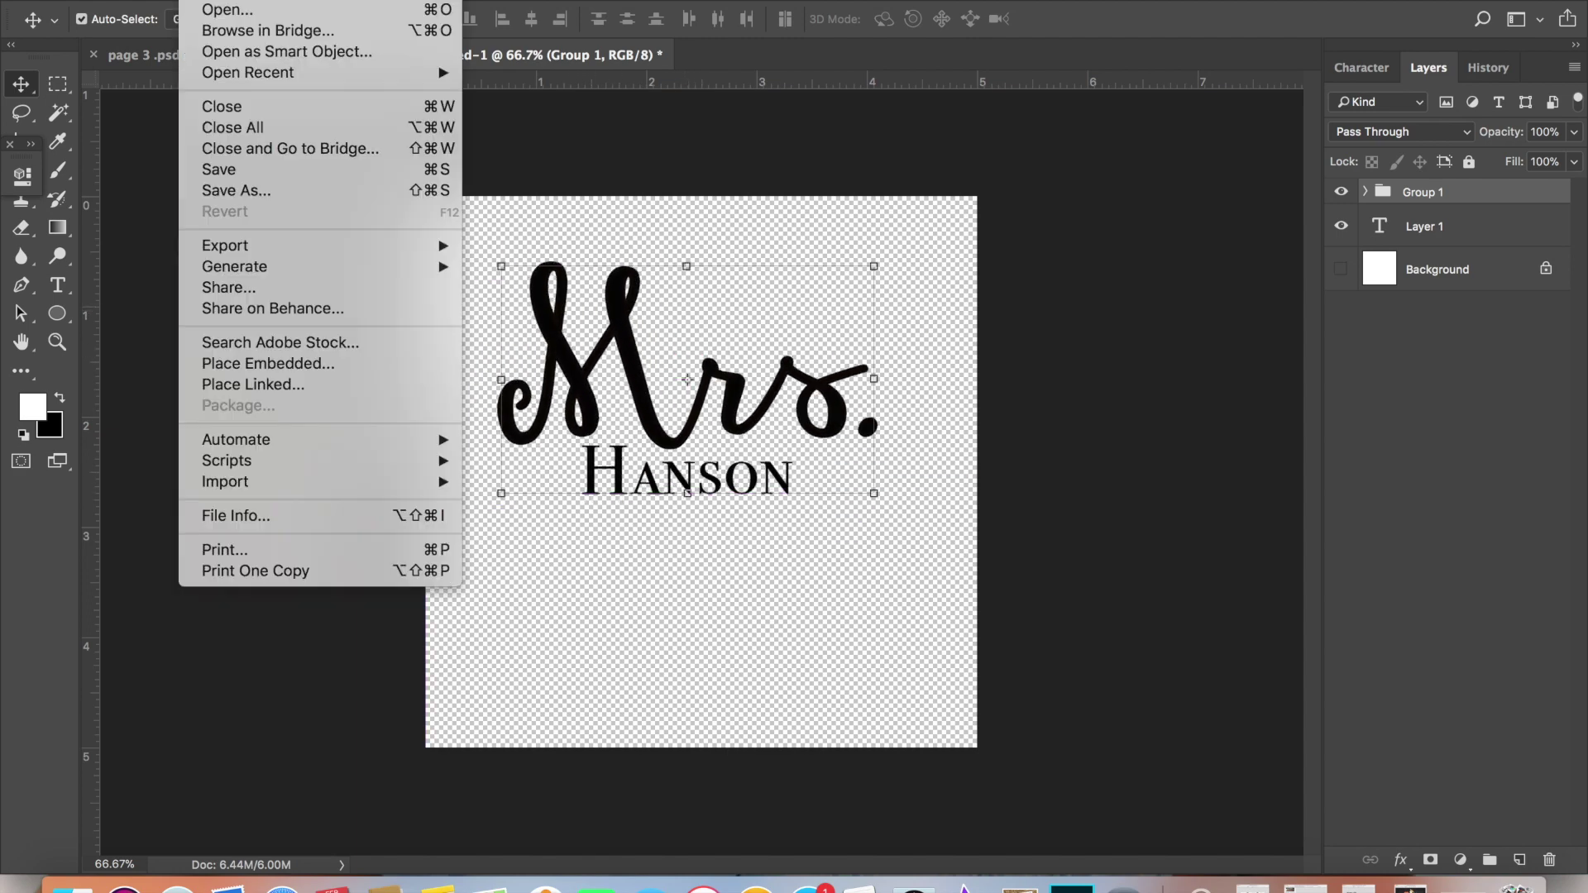
left_click(244, 191)
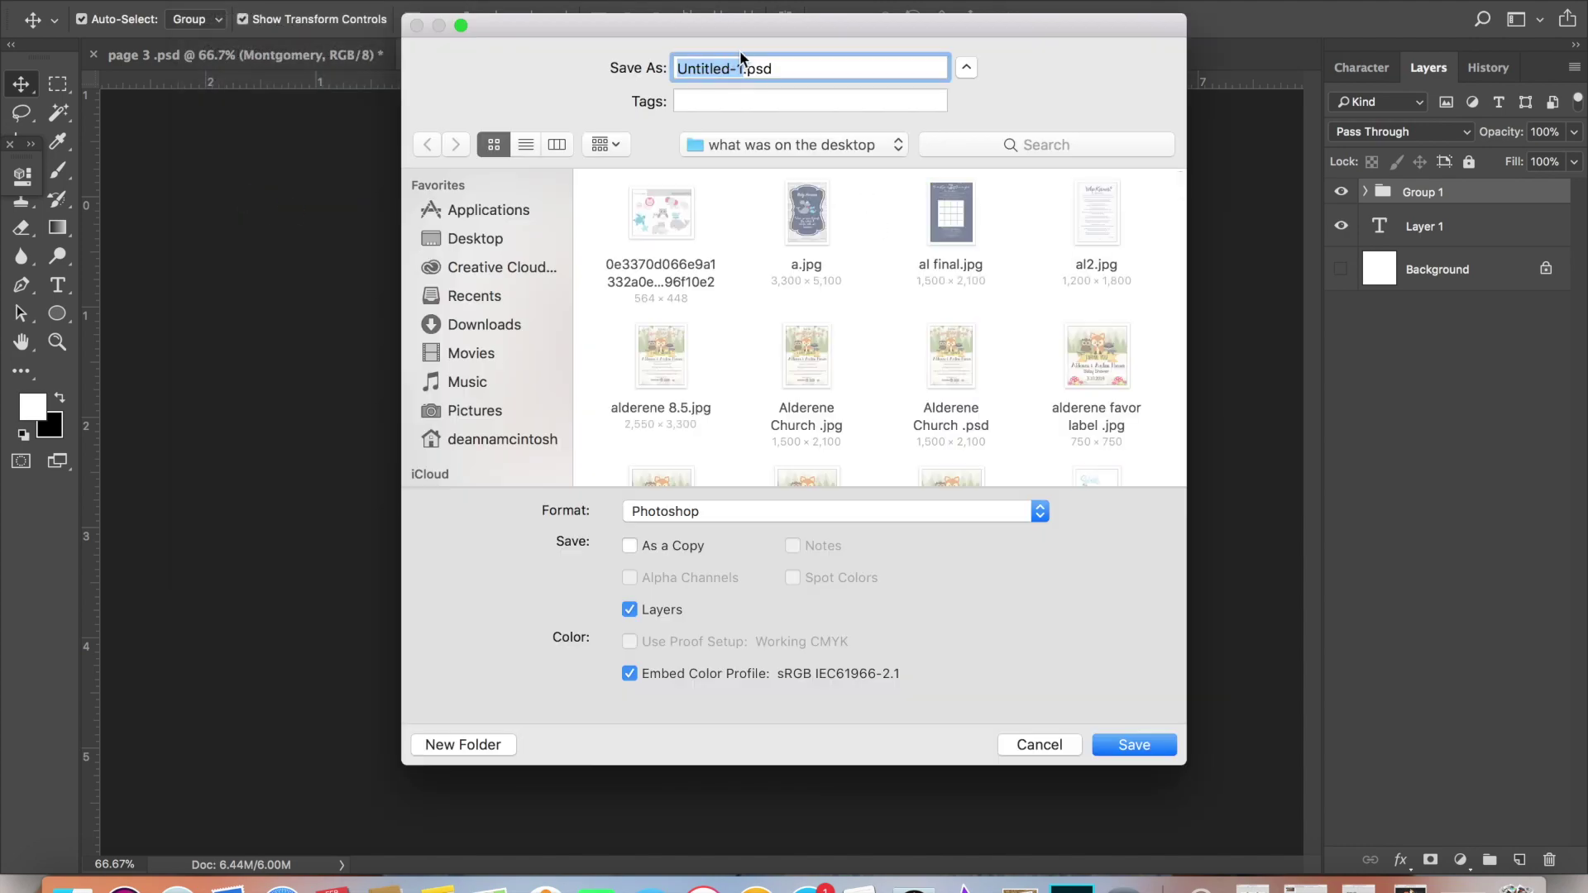
type("Sample cups")
left_click(904, 510)
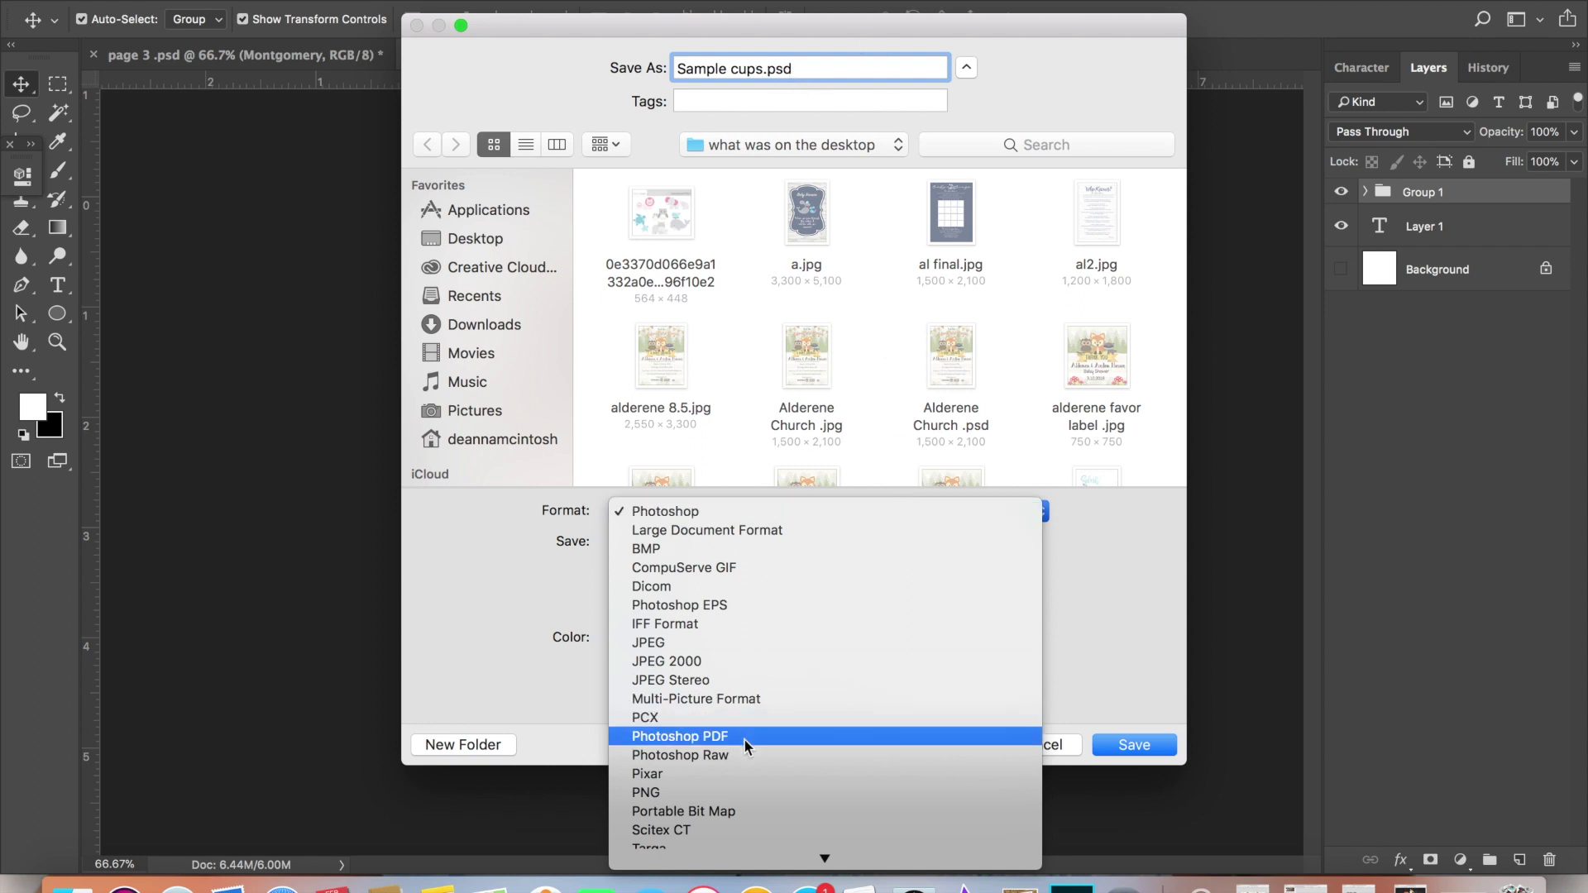
scroll(722, 743, "down", 2)
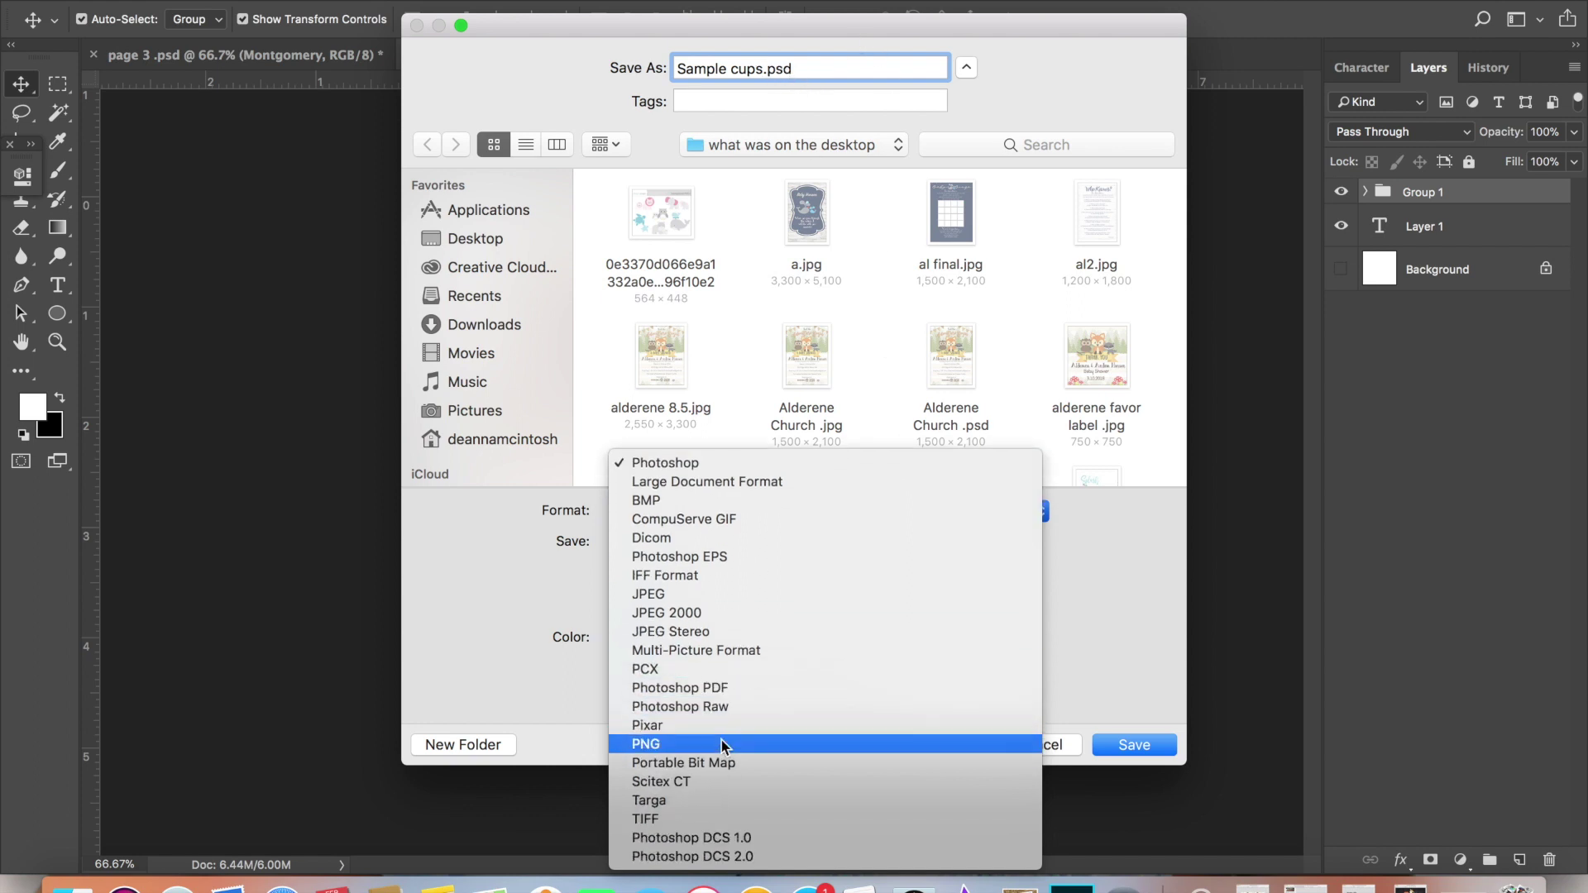
left_click(662, 742)
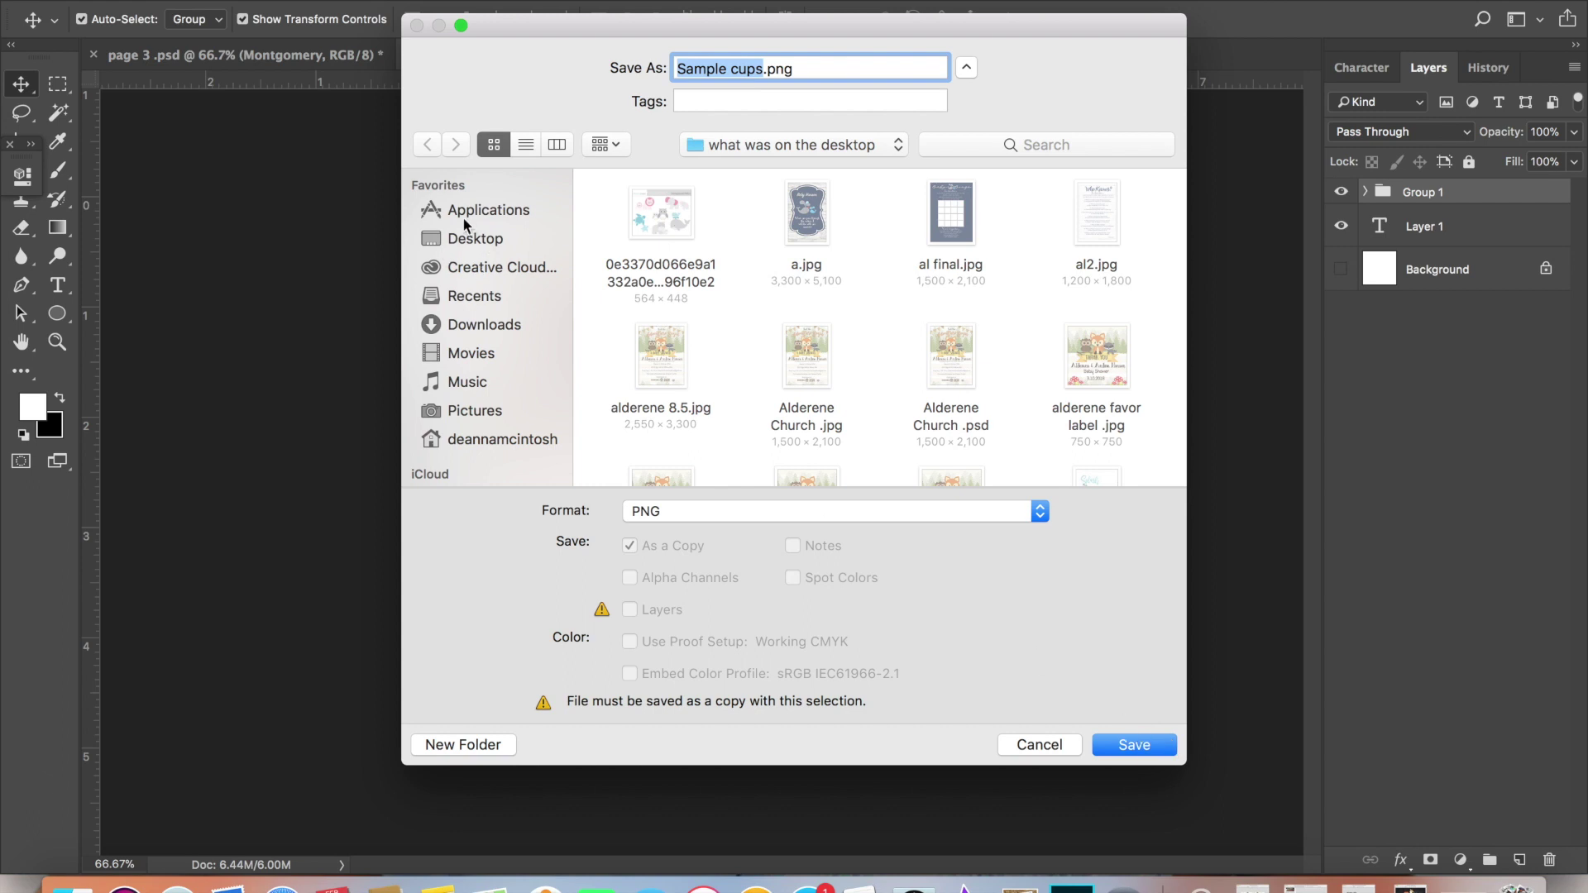
left_click(471, 240)
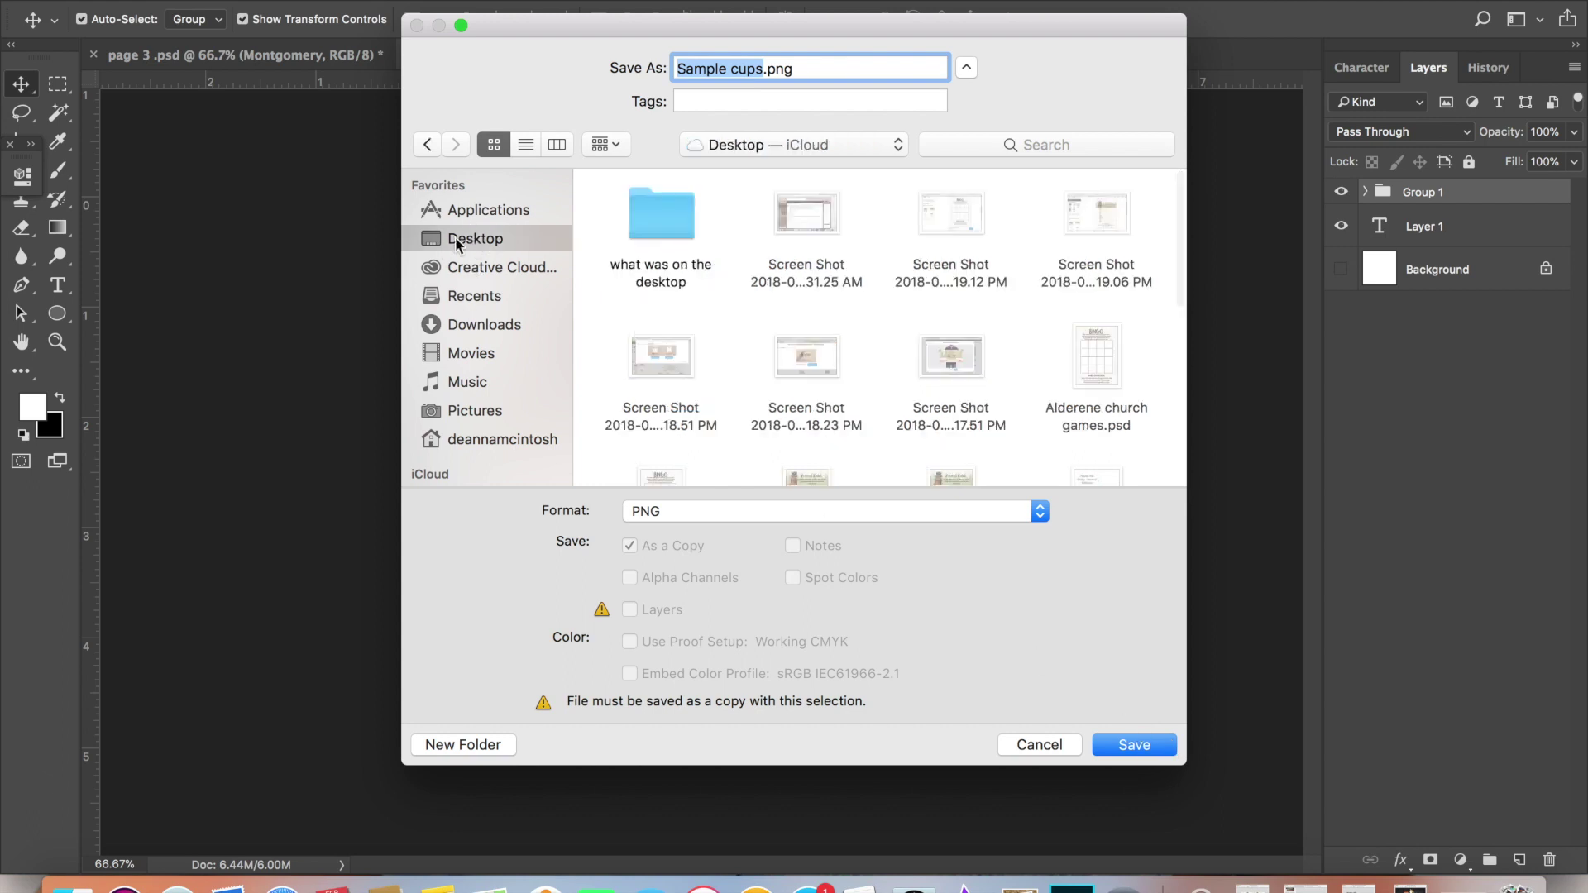
left_click(1118, 739)
Duplicate the logo into a column of four and copy that column alongside.
left_click(912, 345)
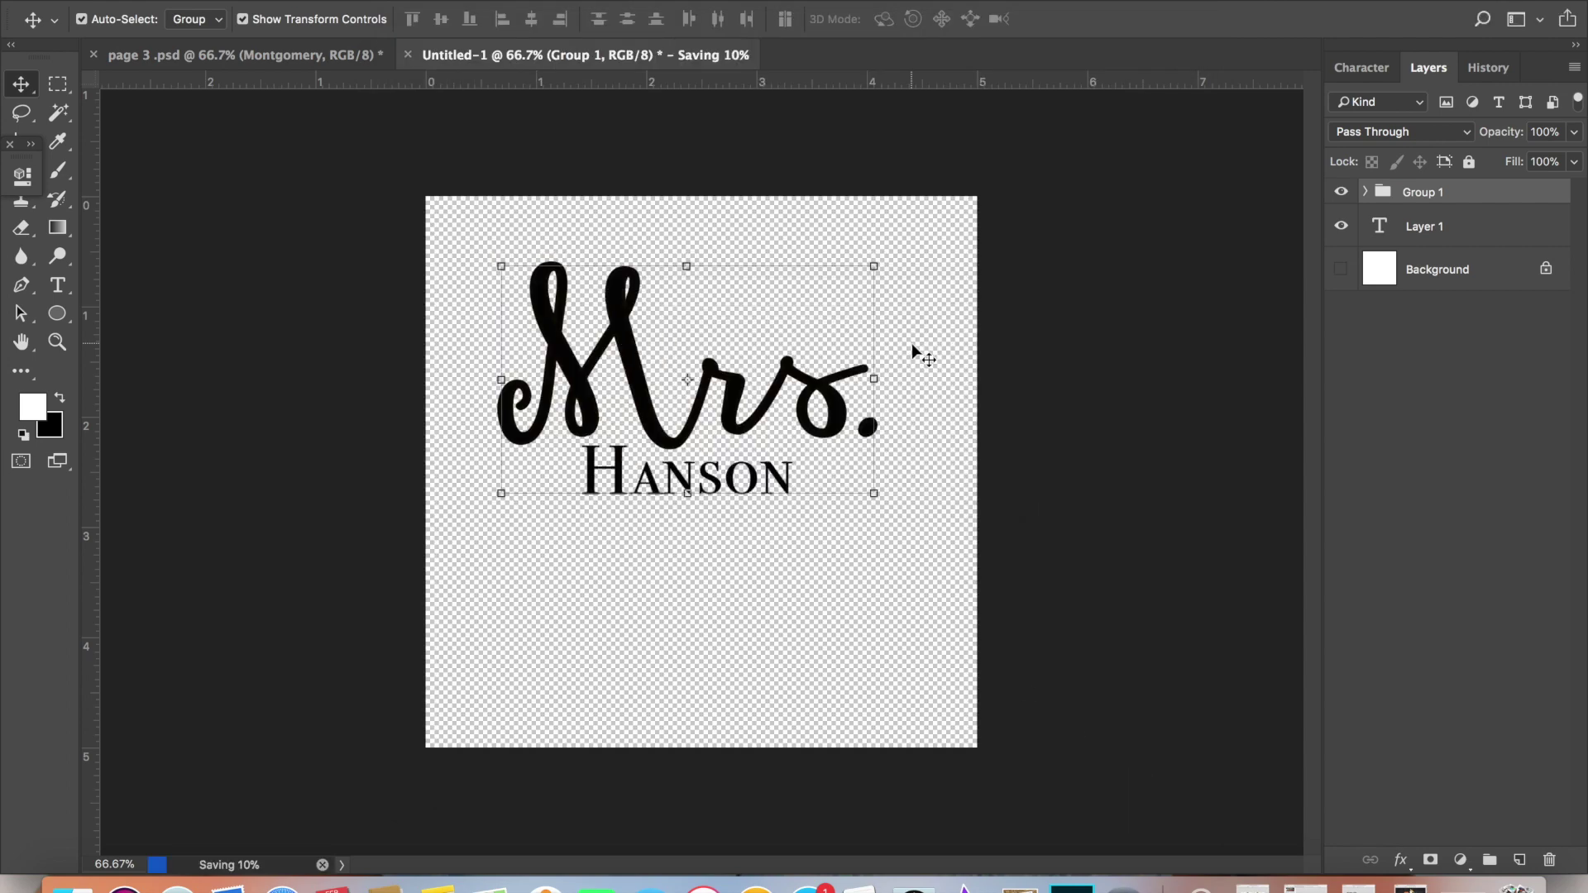
left_click(945, 354)
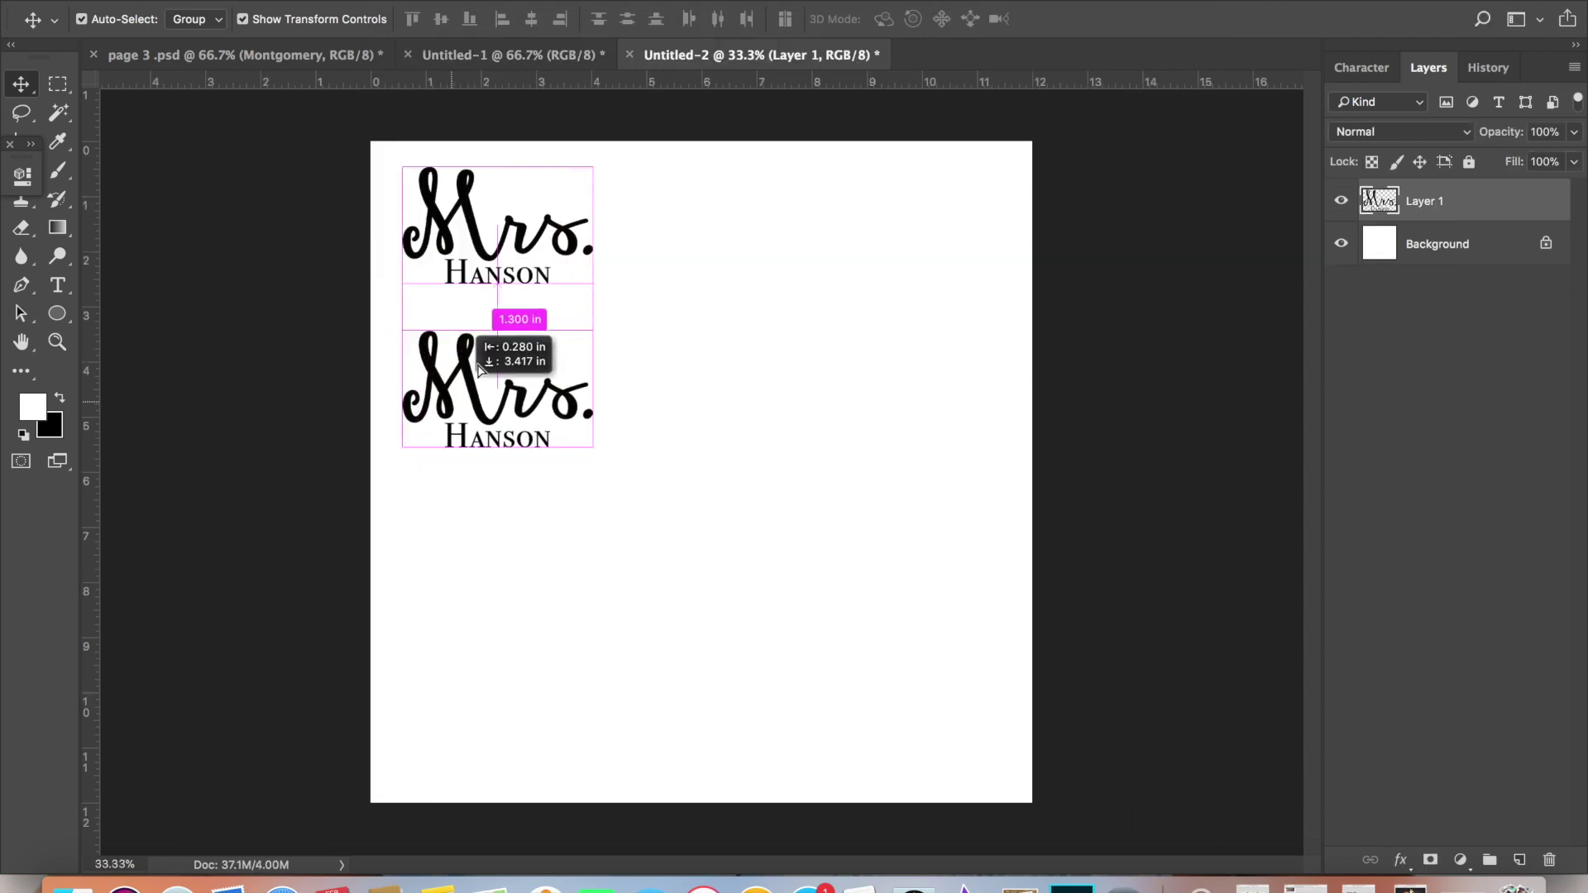
left_click_drag(479, 344, 571, 194)
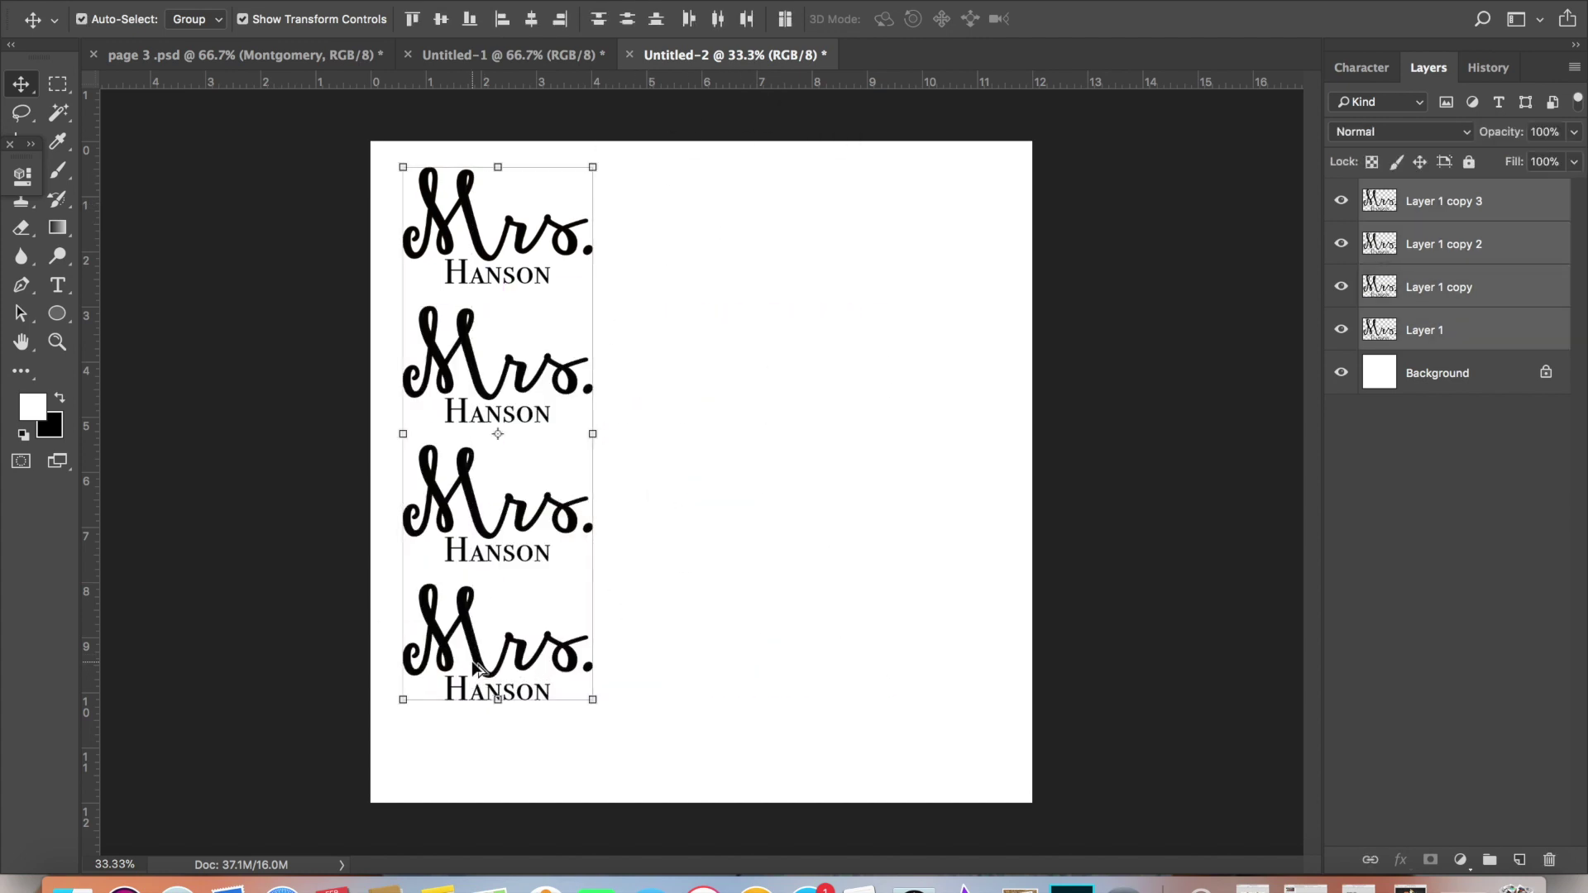
left_click_drag(475, 668, 646, 642)
left_click_drag(622, 157, 405, 740)
left_click_drag(470, 625, 686, 618)
left_click(856, 500)
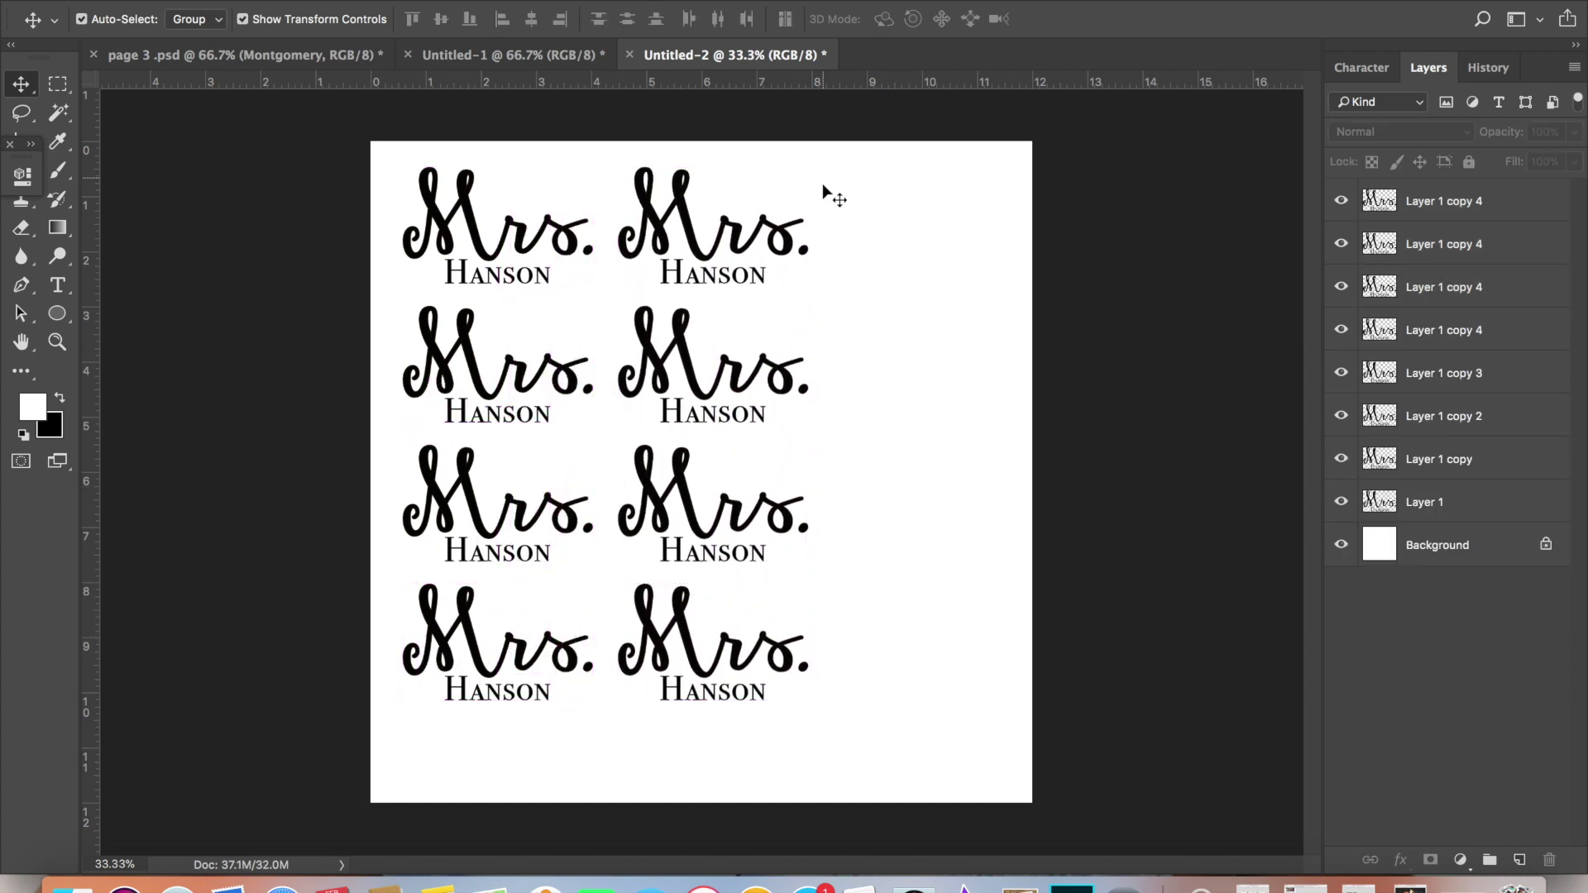
Reposition all eight logos on the sheet and hide the white background.
left_click_drag(827, 194, 450, 709)
left_click(497, 637)
left_click_drag(868, 212, 416, 709)
left_click_drag(542, 649, 575, 660)
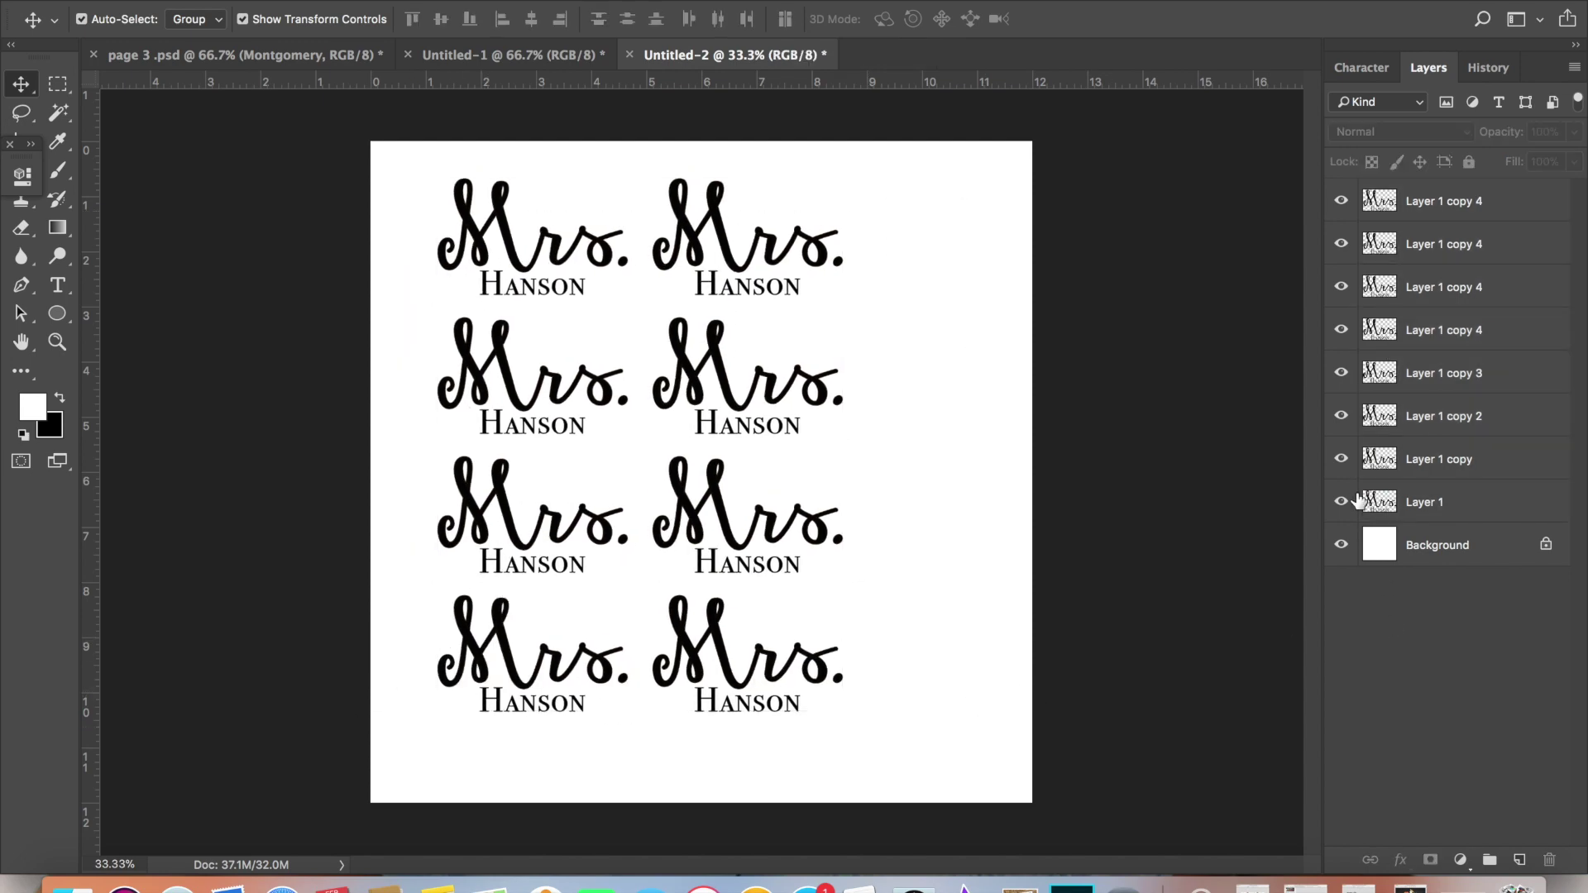
left_click(1342, 545)
Save the transparent eight-logo sheet as a PNG file named sample cup2.
left_click(186, 2)
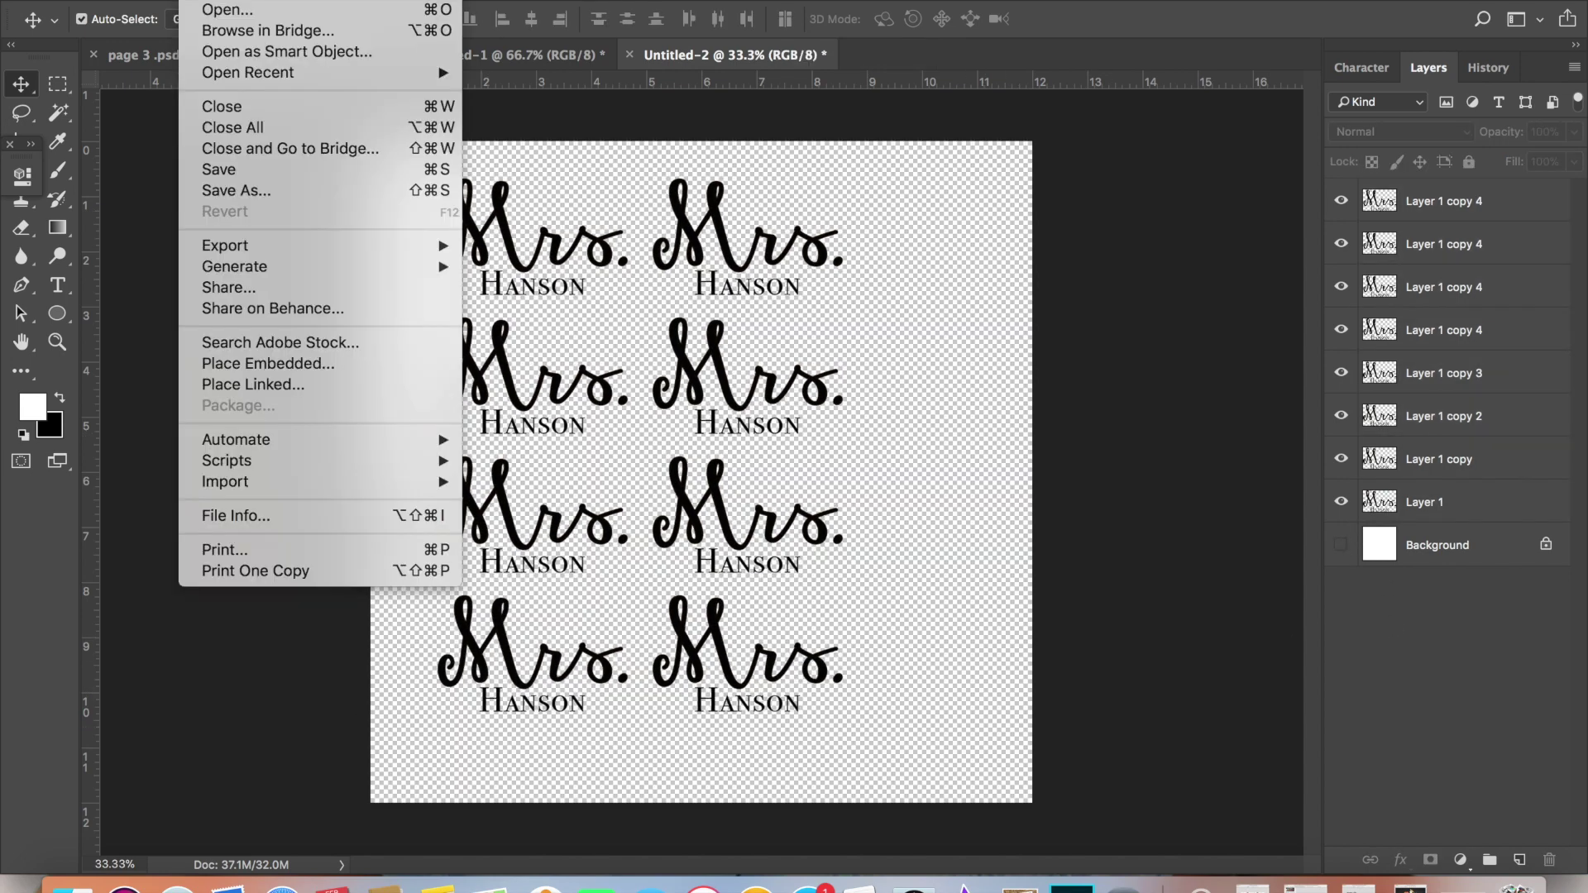
left_click(212, 196)
left_click(742, 511)
left_click(662, 793)
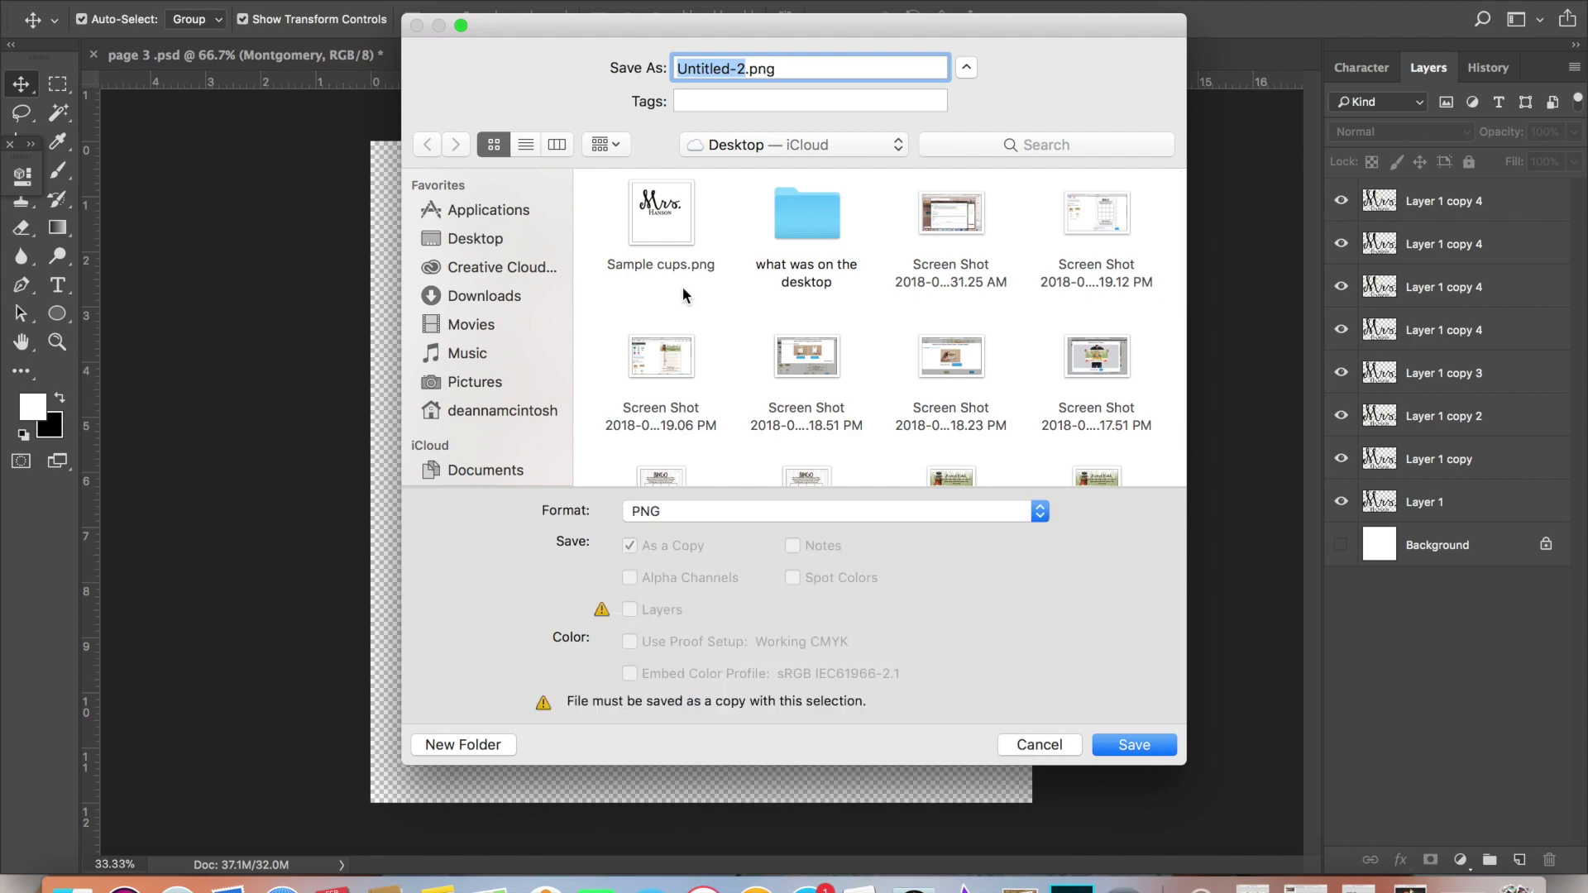
type("sample cup")
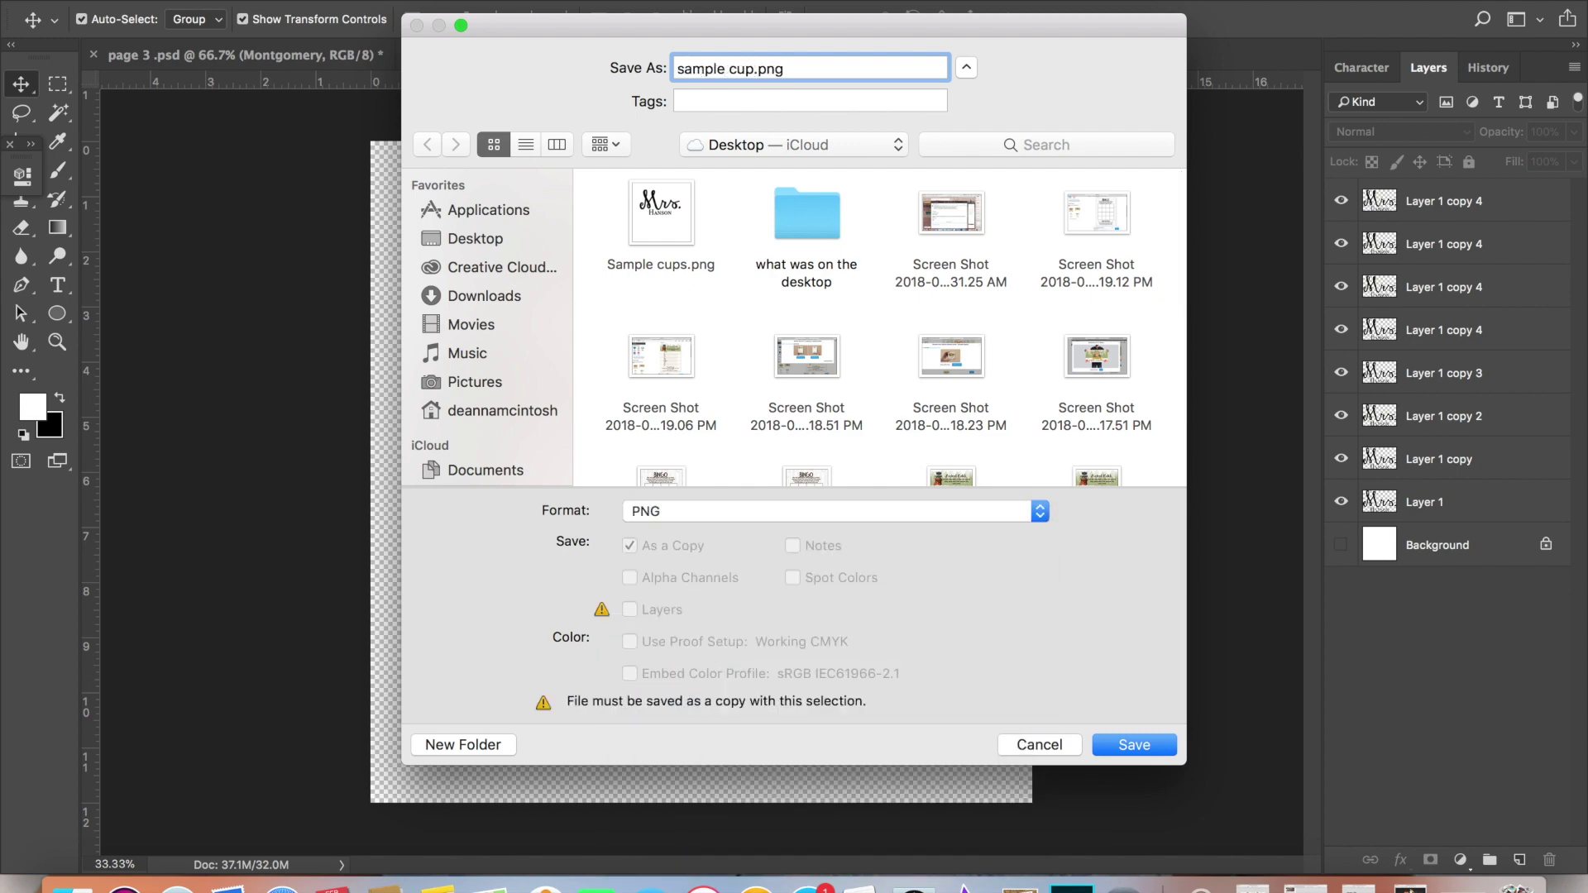
left_click(1131, 744)
Start a new Cricut project and upload sample cup2.png from the Desktop.
left_click(960, 347)
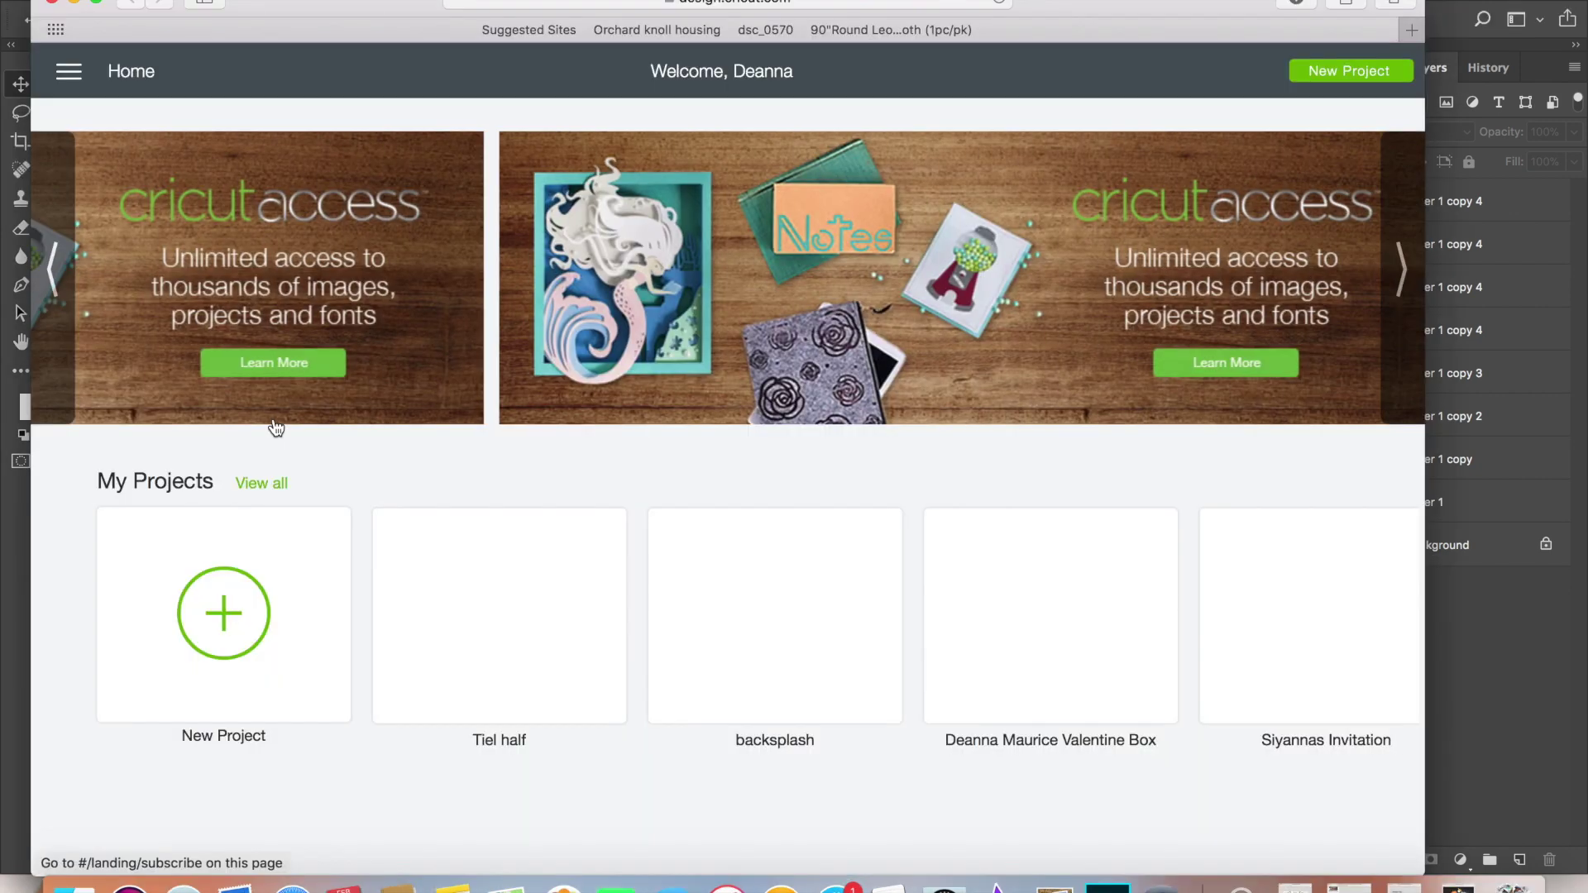
left_click(224, 612)
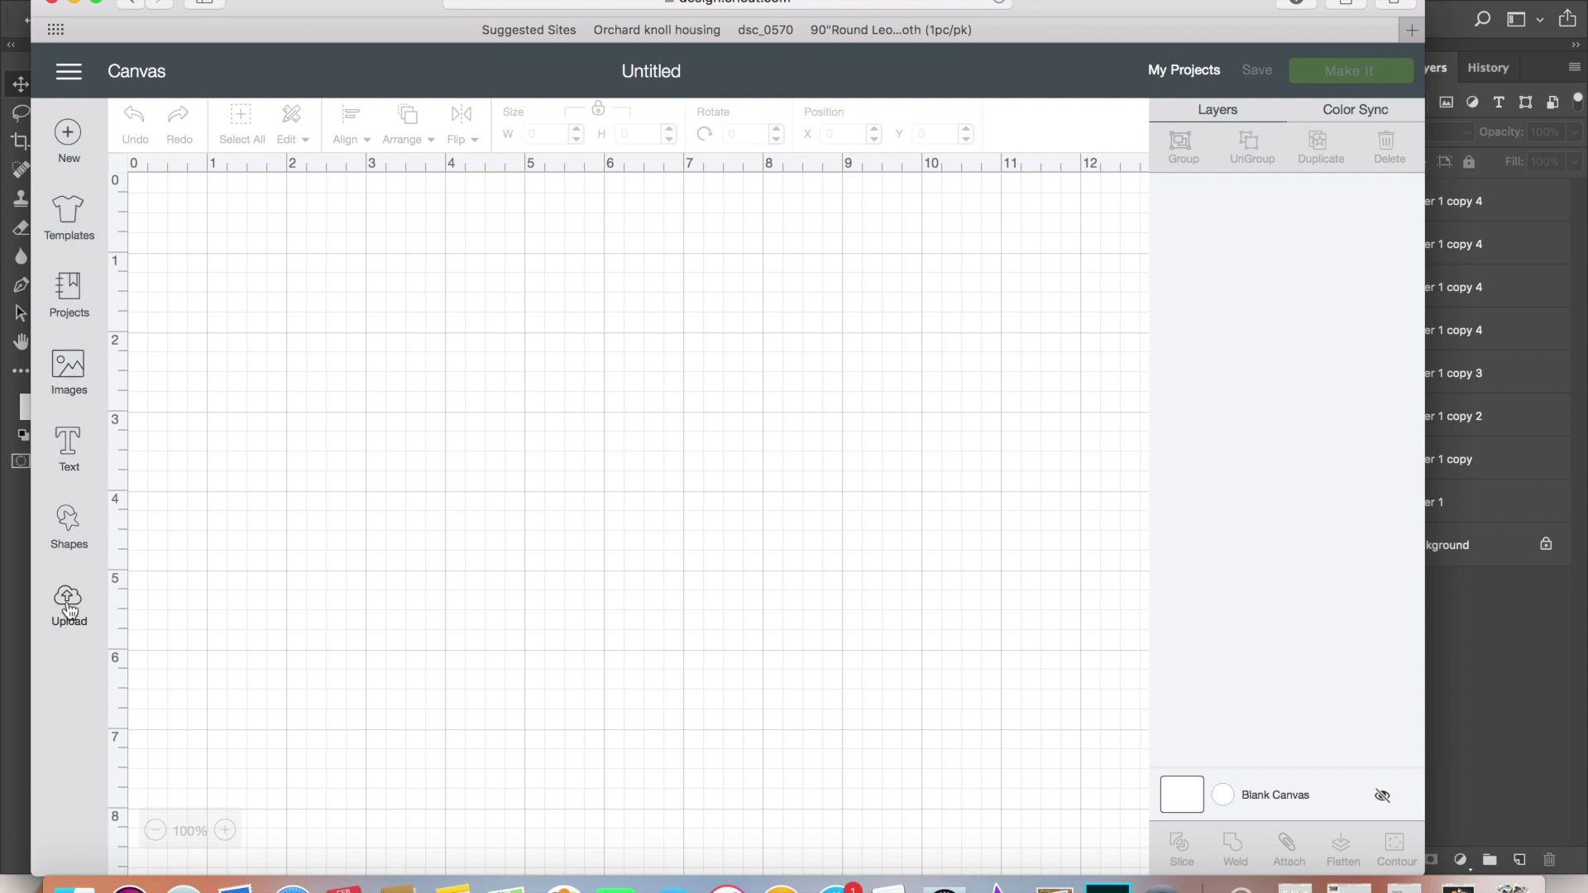
left_click(69, 610)
left_click(399, 420)
left_click(682, 467)
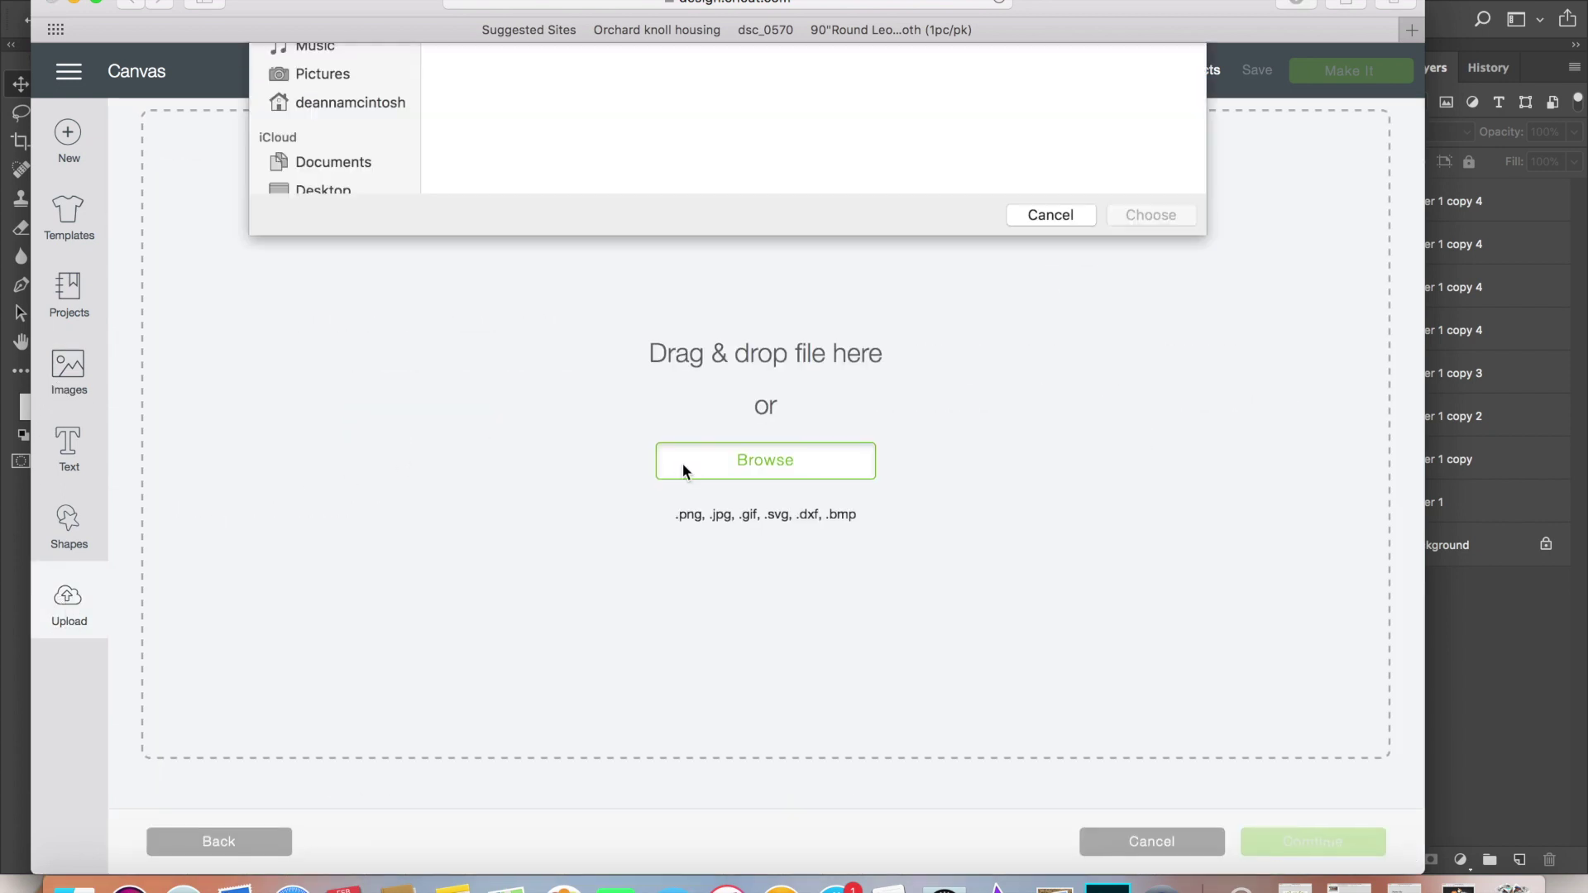
left_click(327, 182)
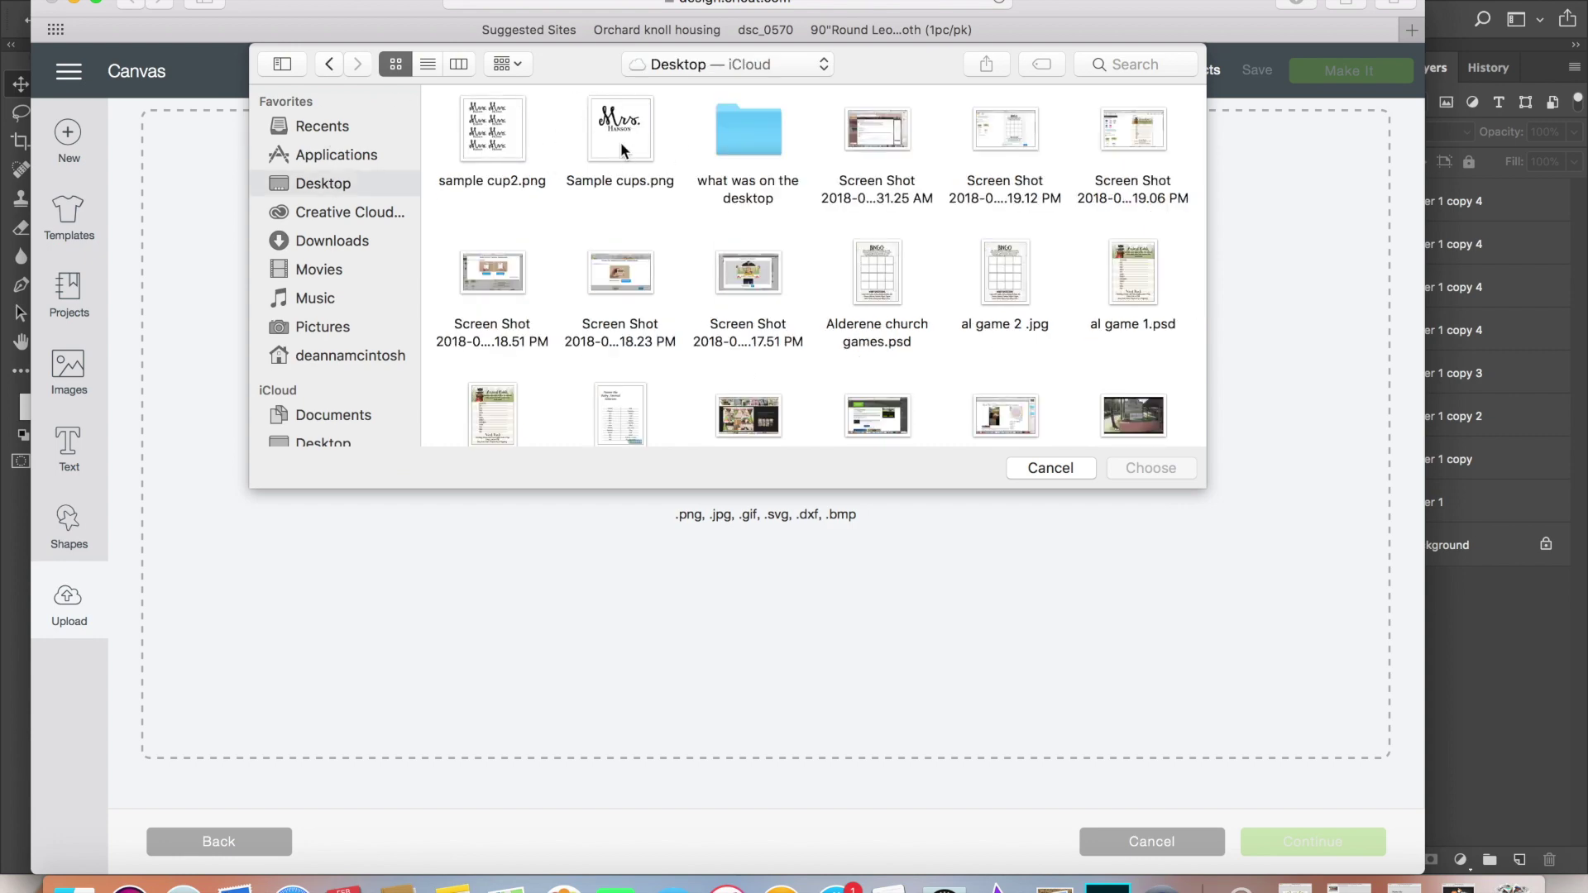
left_click(485, 144)
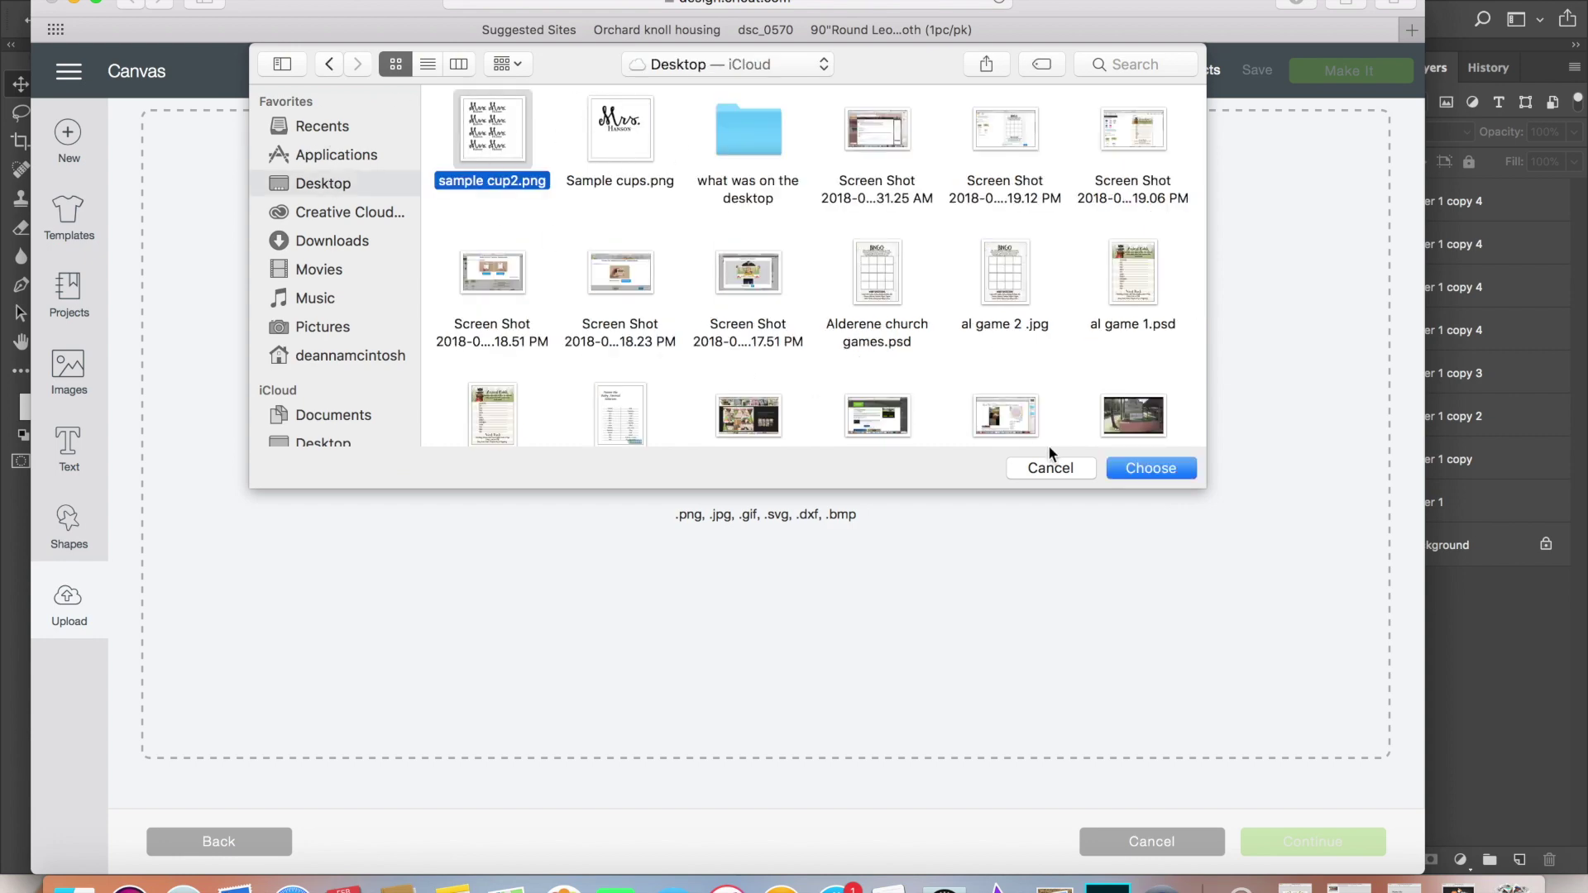
left_click(1126, 469)
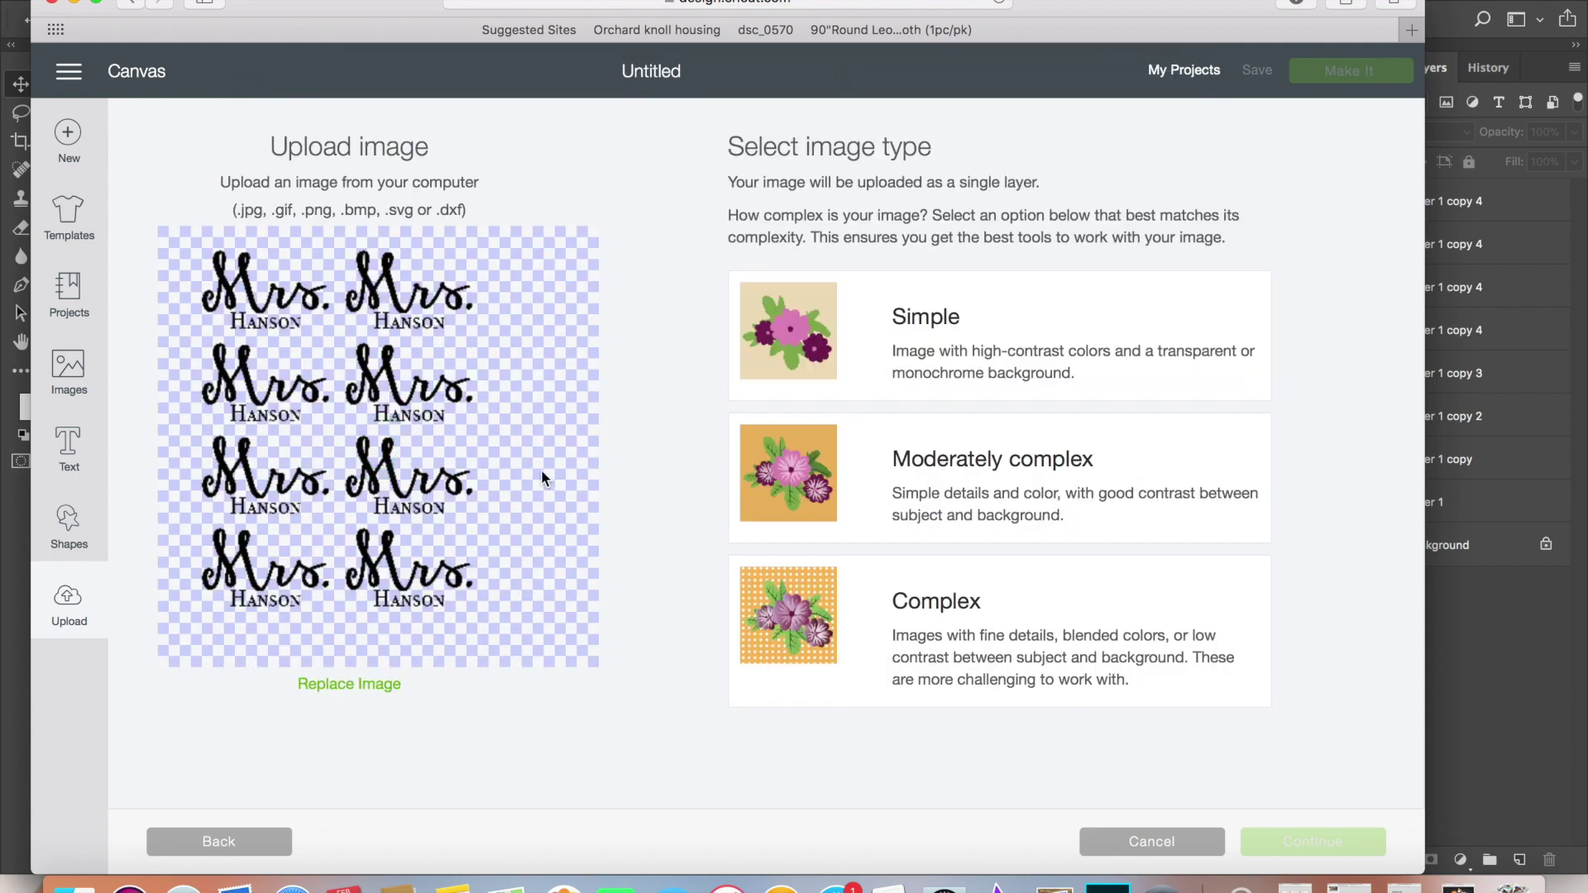
Upload the sheet as a Simple cut image, tag it 'custom wedding cups', and save.
left_click(808, 365)
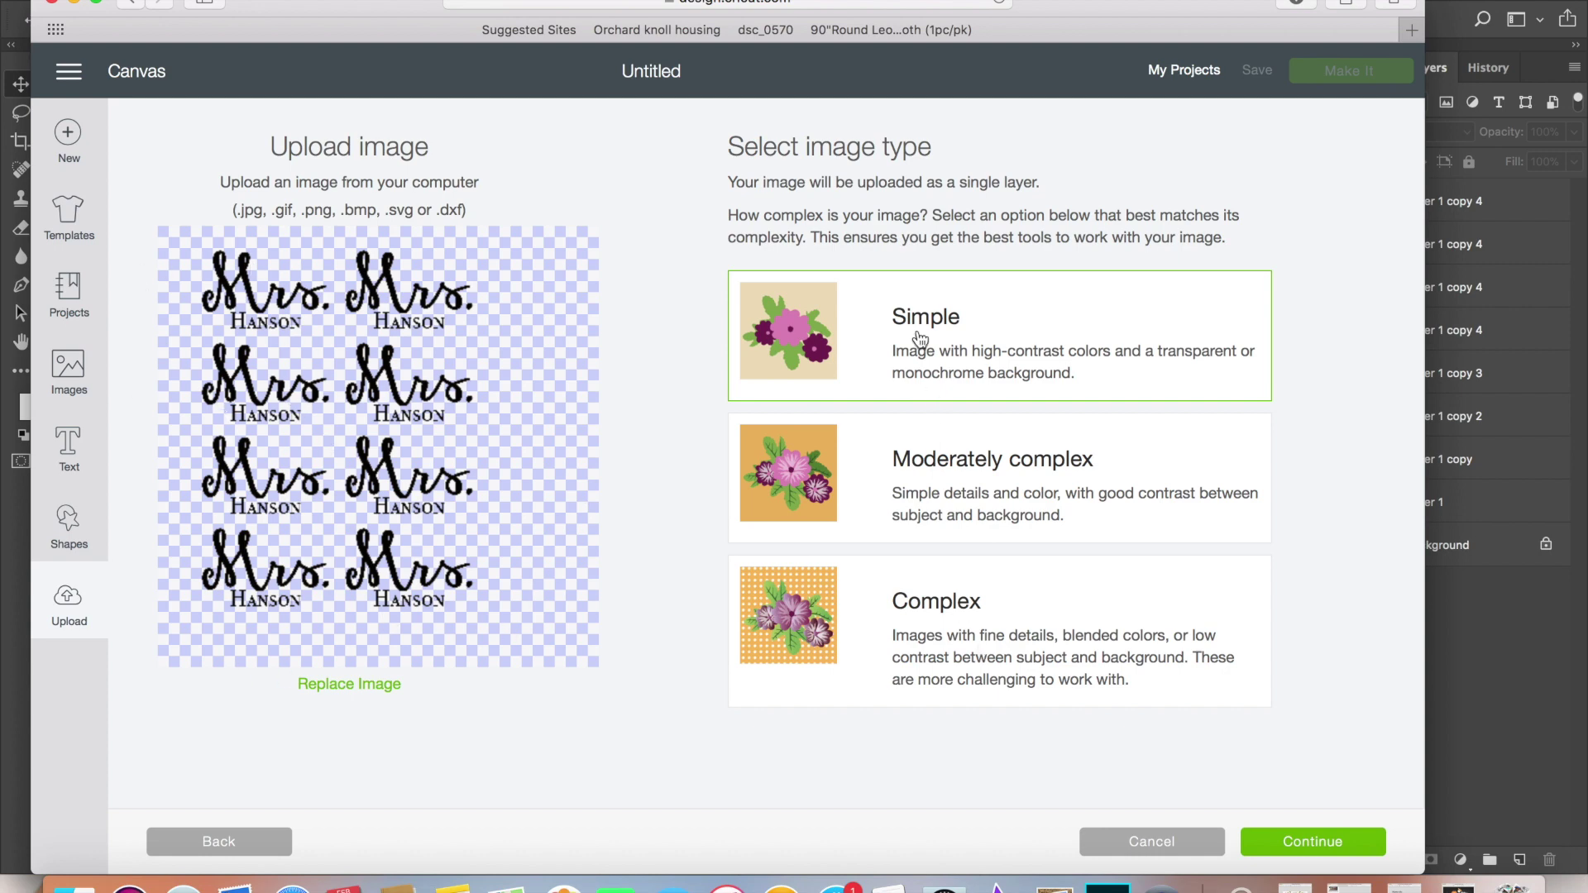
left_click(1331, 852)
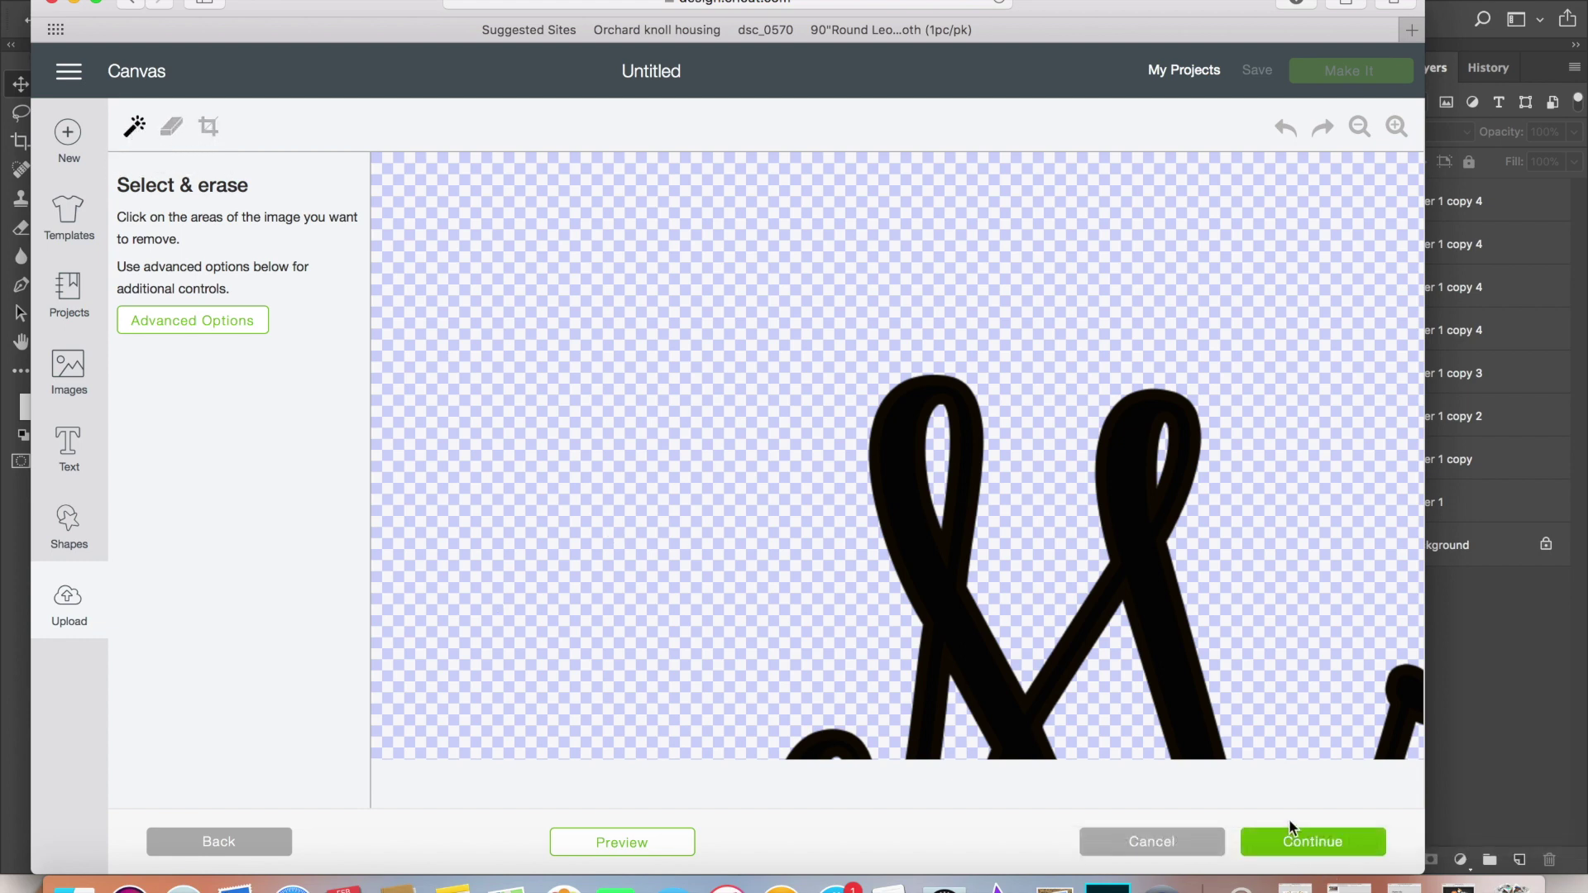
left_click(1296, 858)
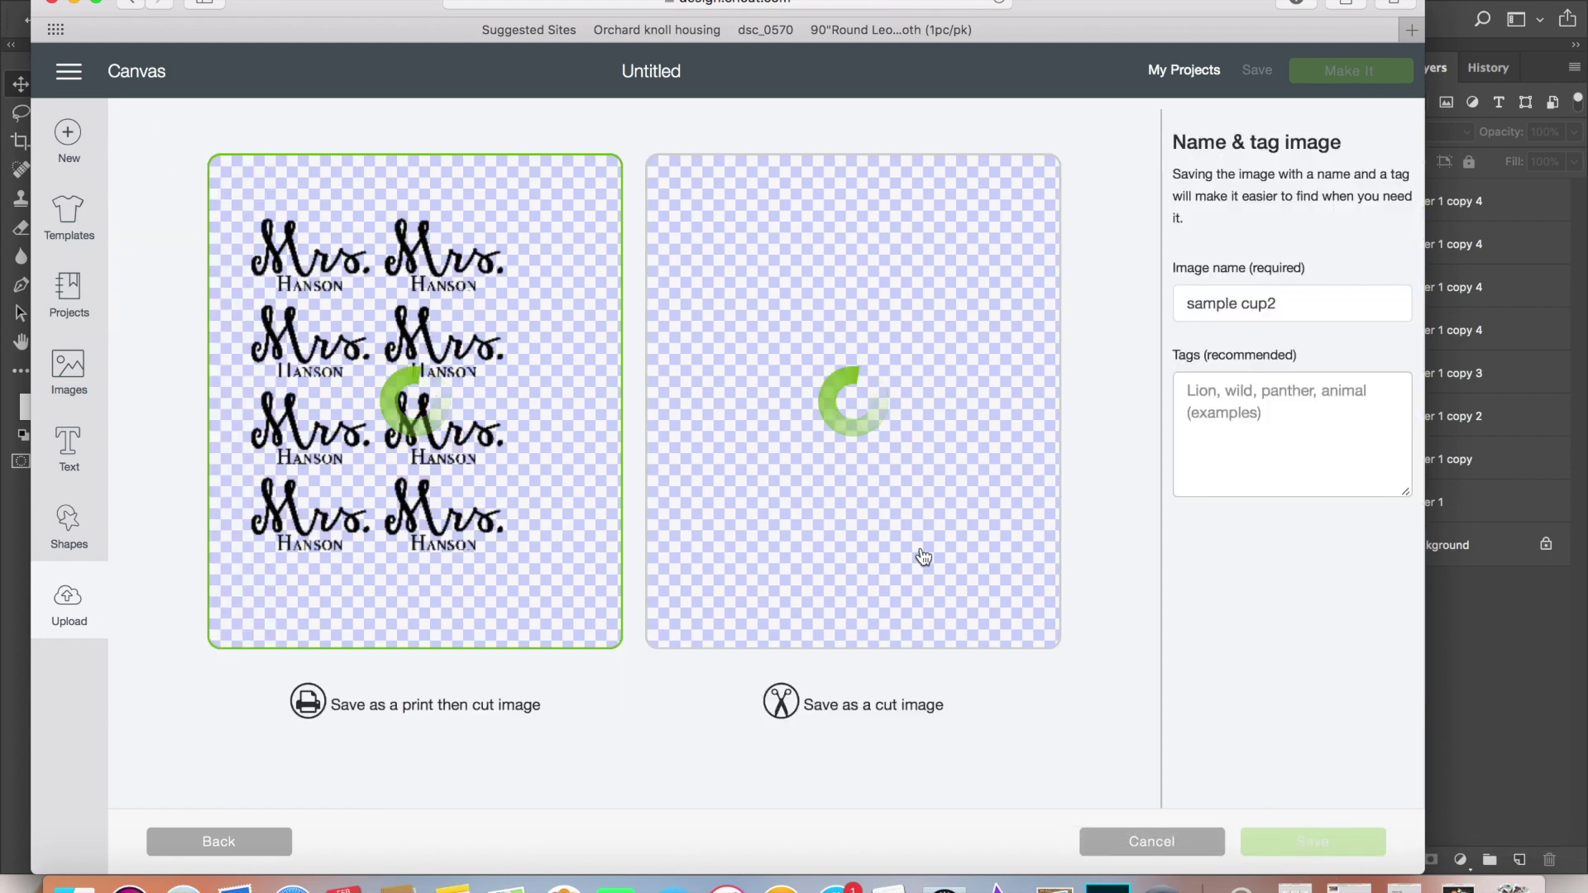
left_click(830, 450)
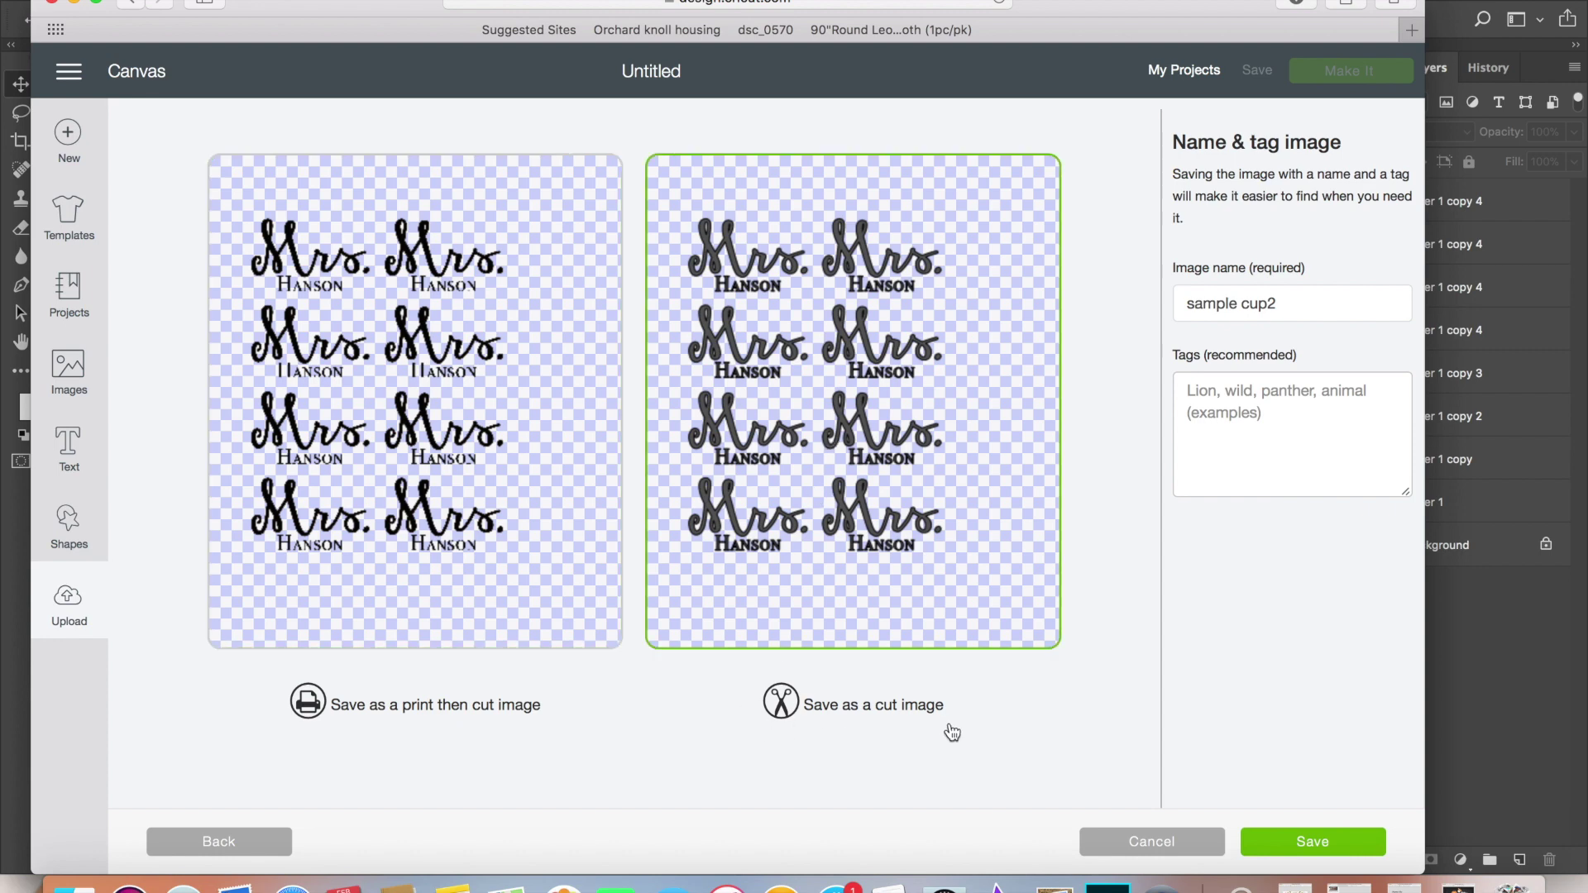
left_click(1252, 438)
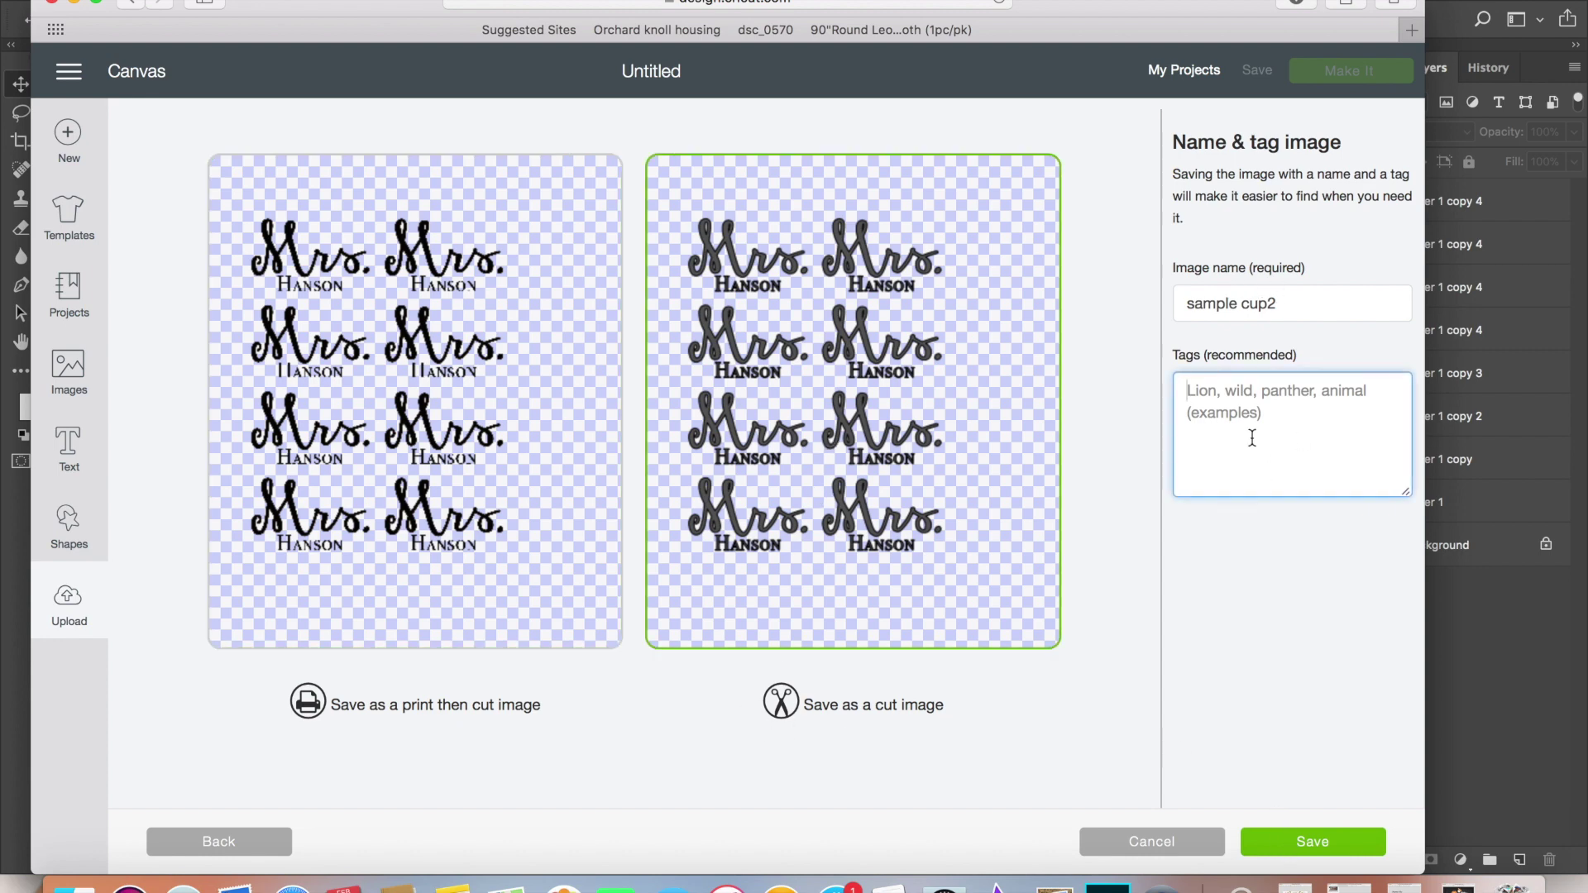
type("custom wedding cups")
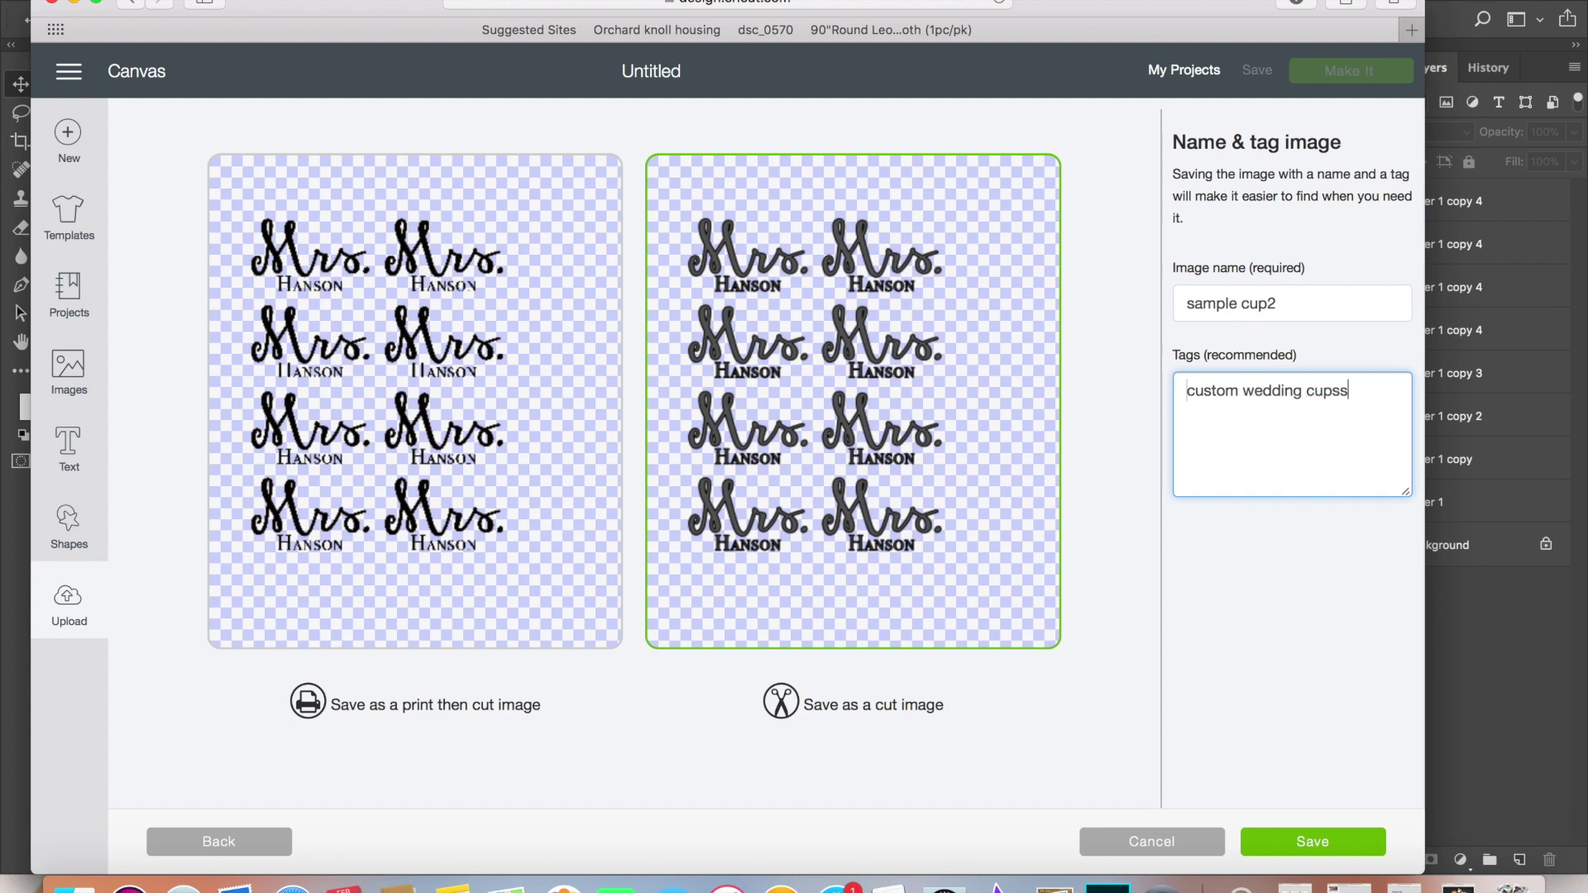
left_click(1312, 837)
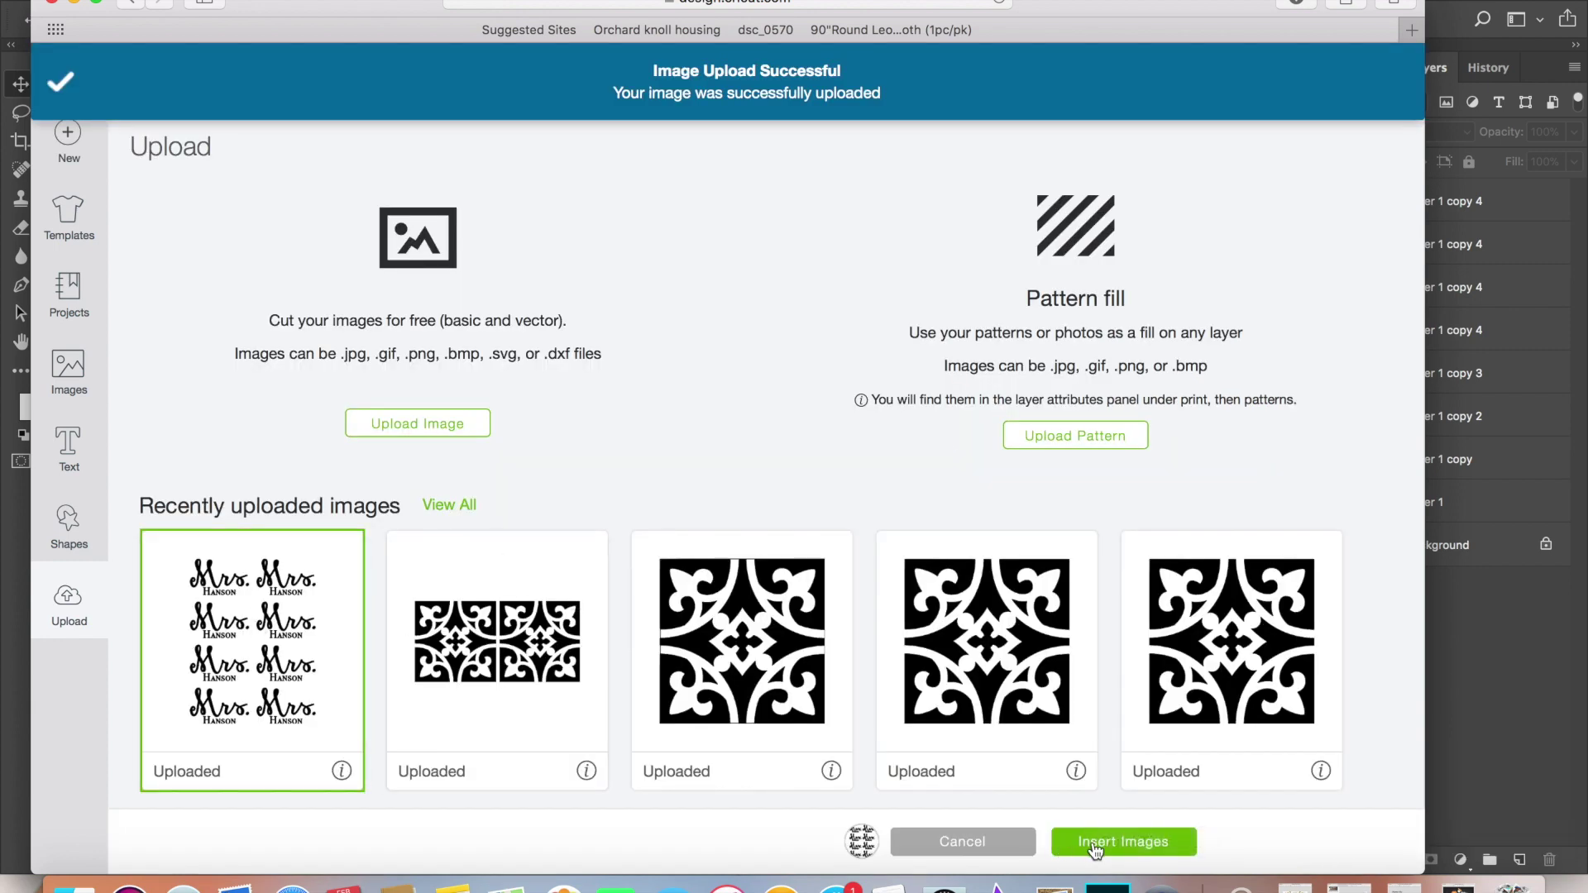
Insert the uploaded sheet at the canvas's top-left and resize it to 9.125 × 12 in.
left_click(1094, 841)
left_click_drag(442, 433, 316, 346)
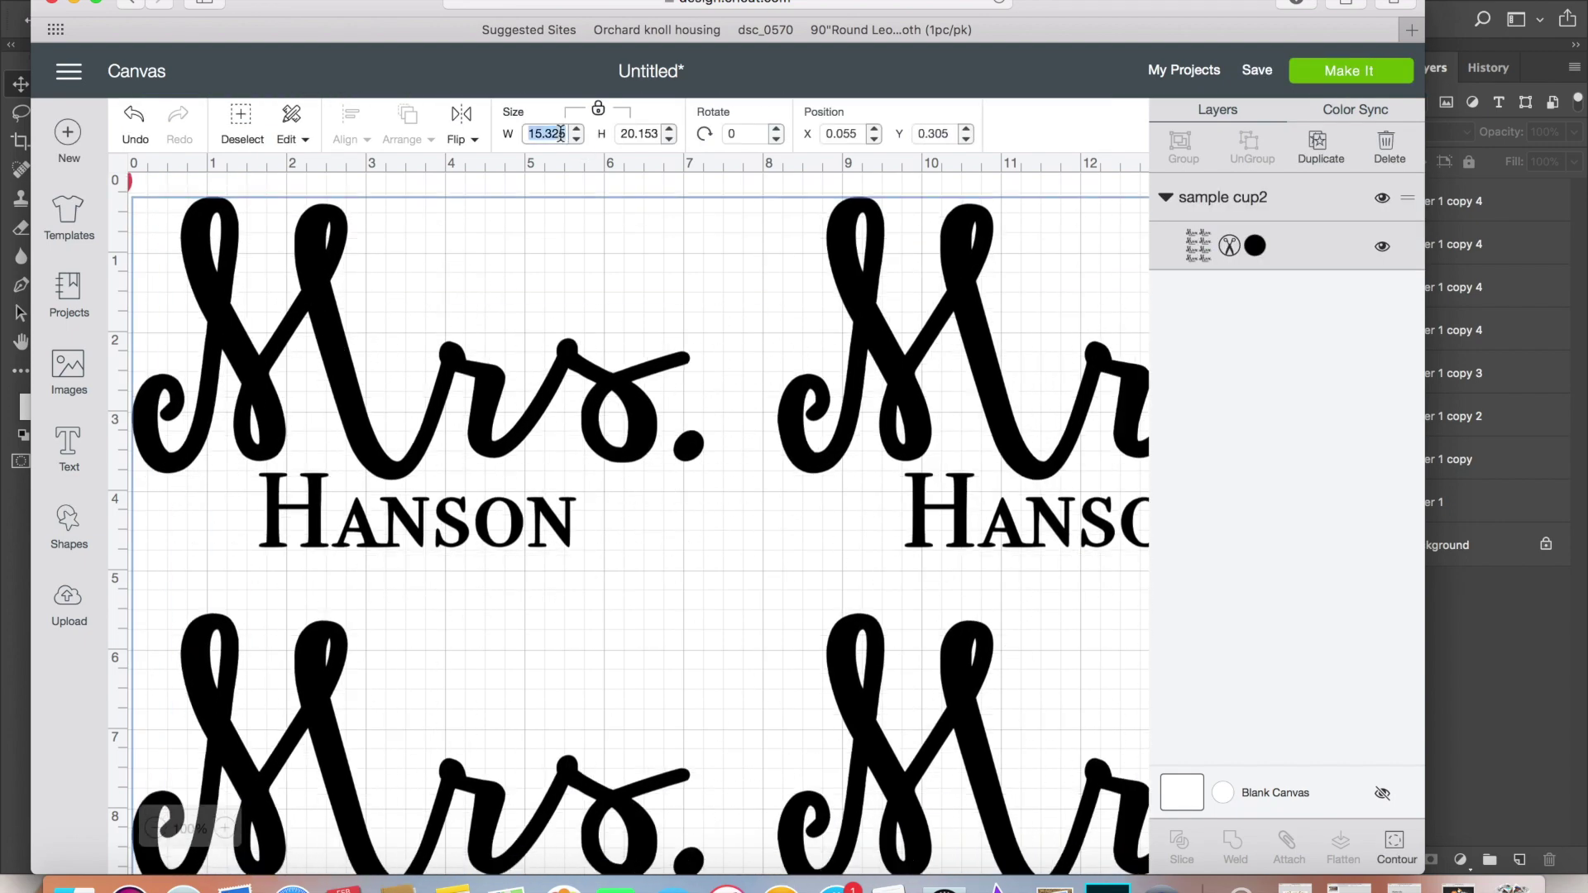
key("Return")
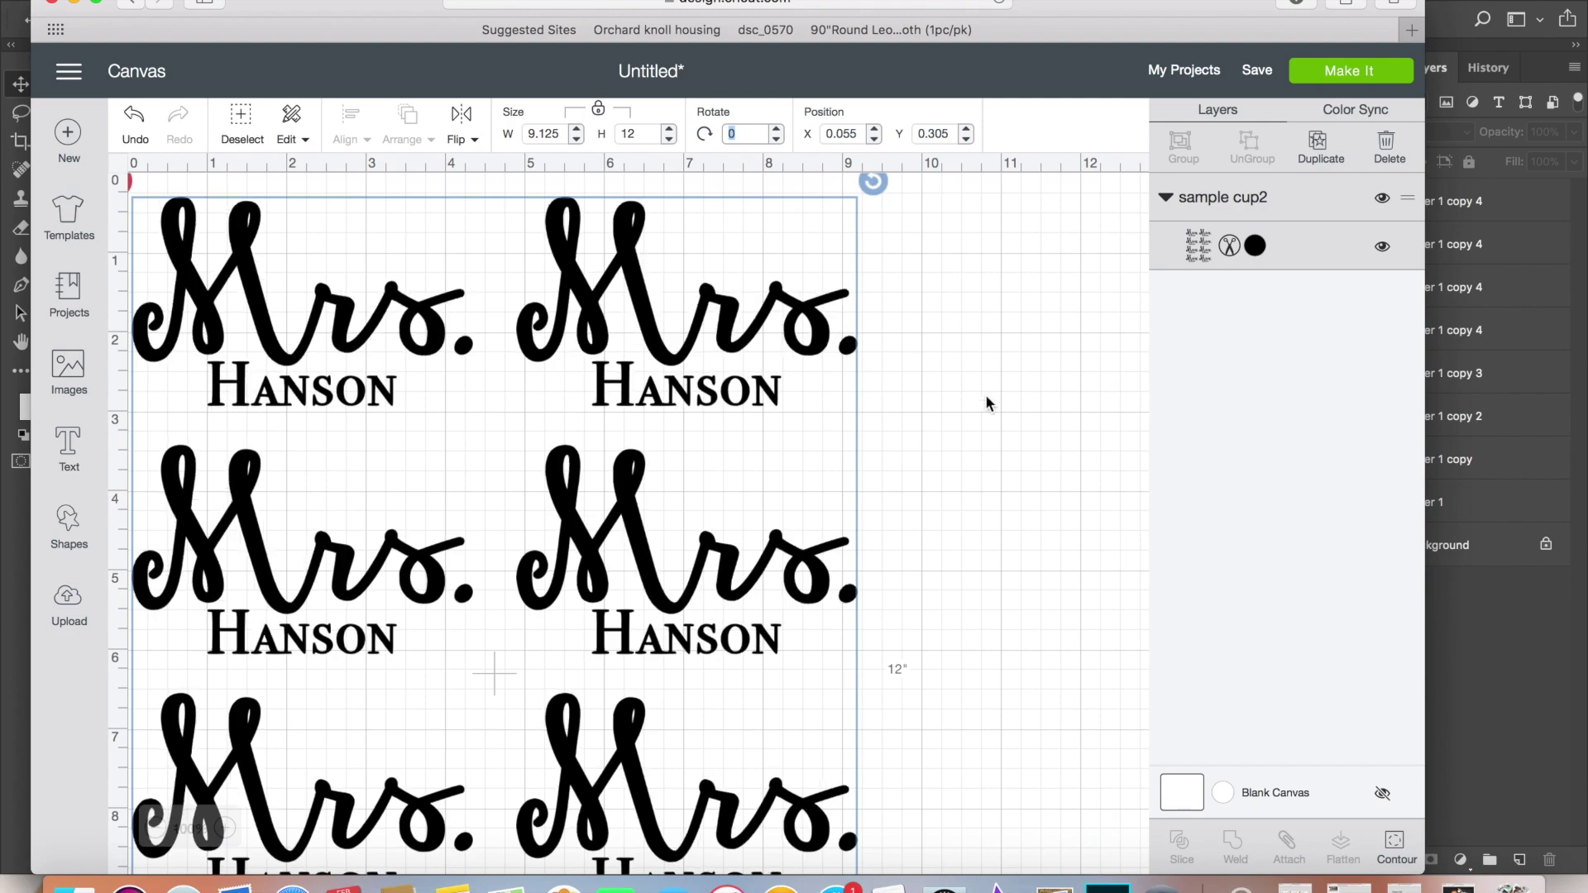
left_click(985, 400)
Send the design to a 12 x 12 mat and continue to cutting with the connected machine.
left_click(98, 1)
scroll(444, 538, "down", 5)
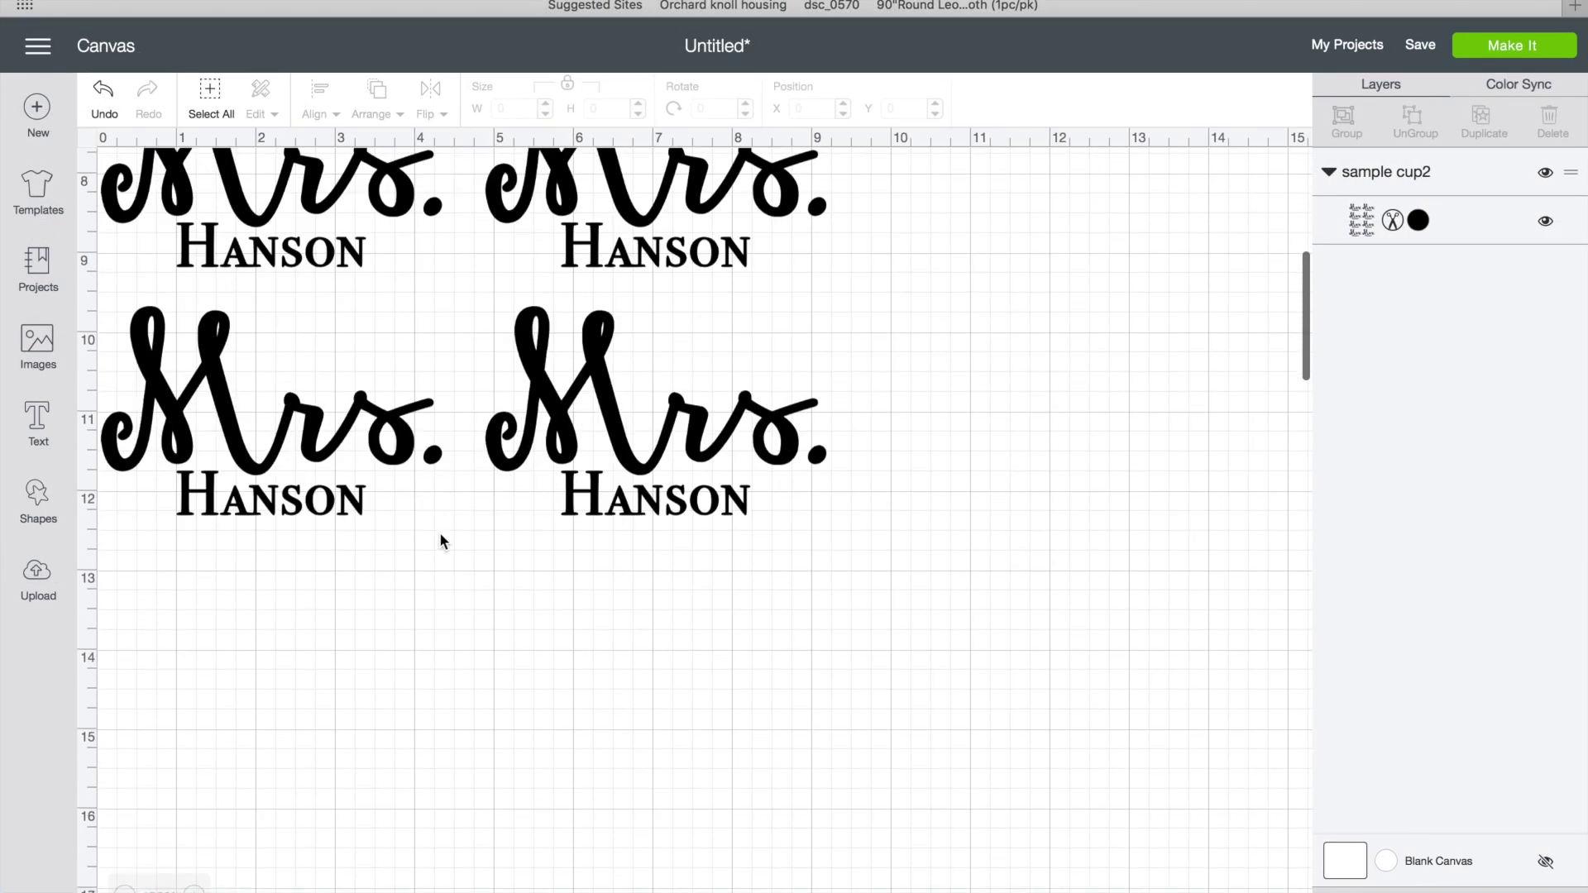
scroll(439, 538, "up", 2)
left_click(1487, 44)
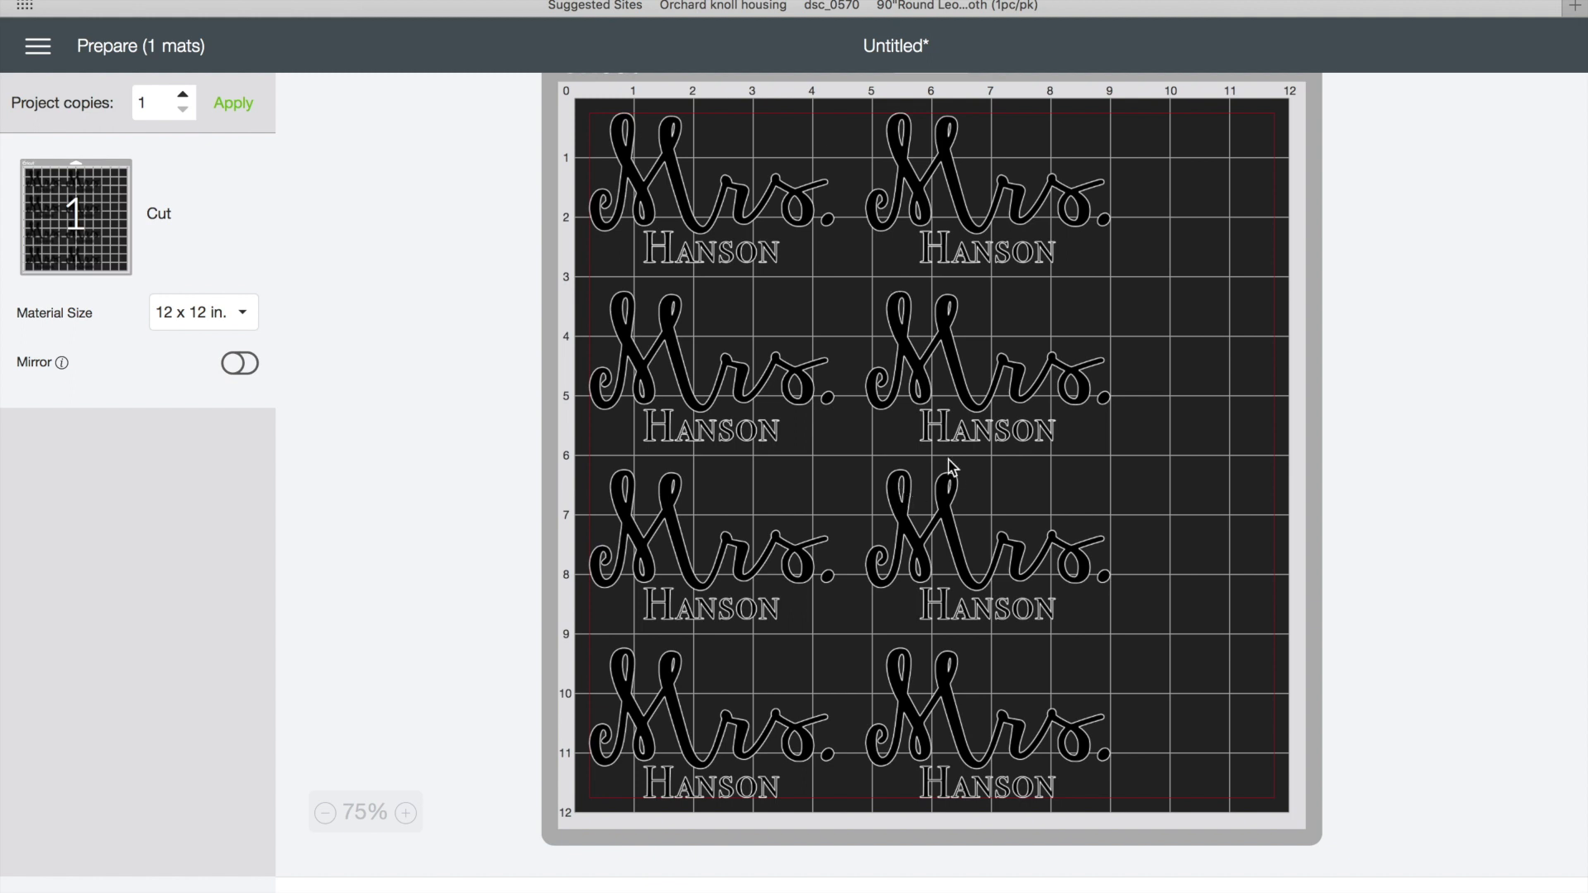
left_click(1411, 870)
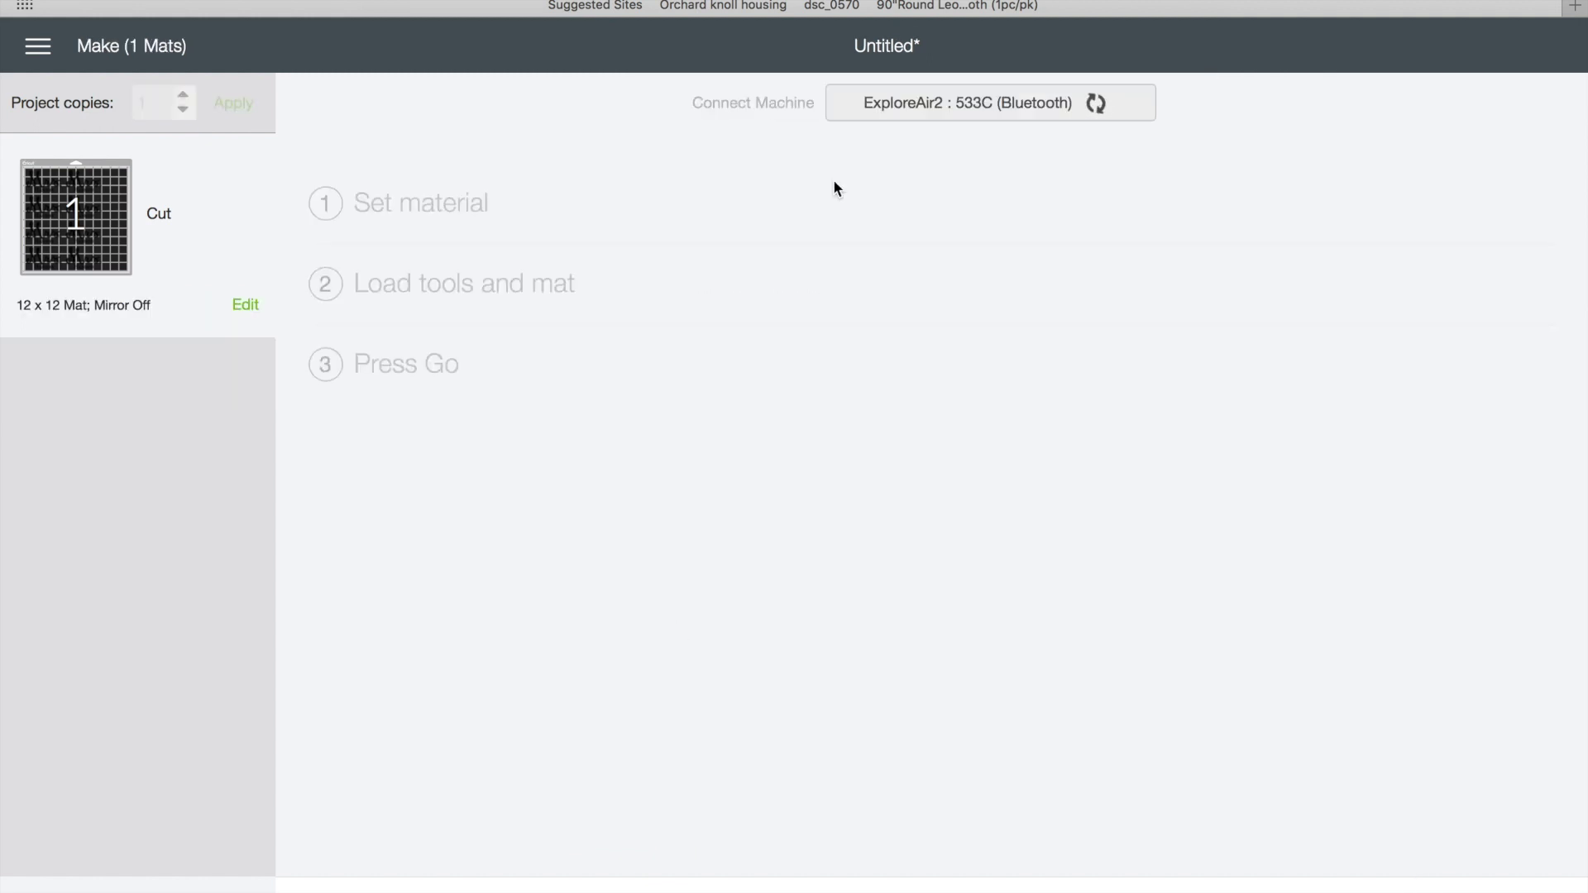